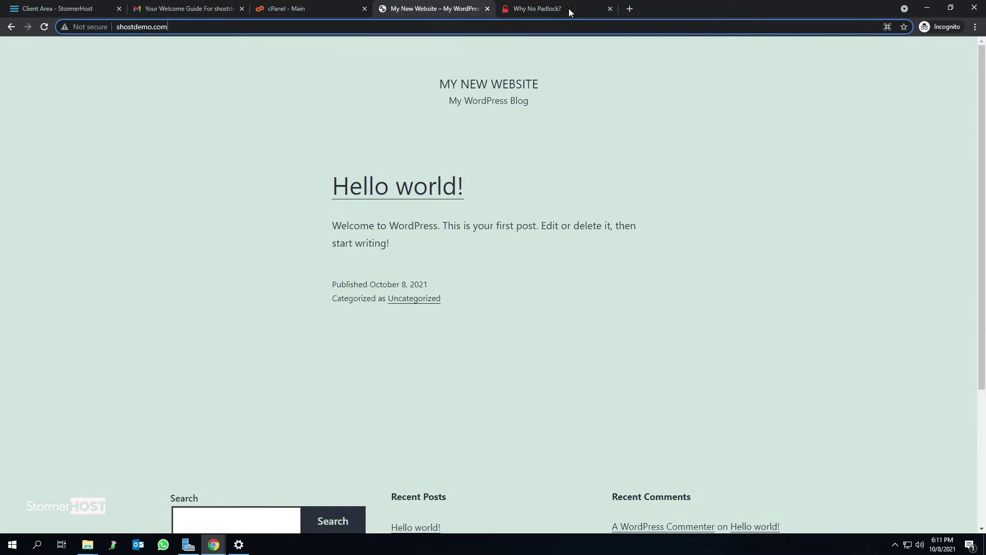
Having seen shostdemo.com flagged Not secure, switch to the Why No Padlock SSL checker tab
left_click(568, 9)
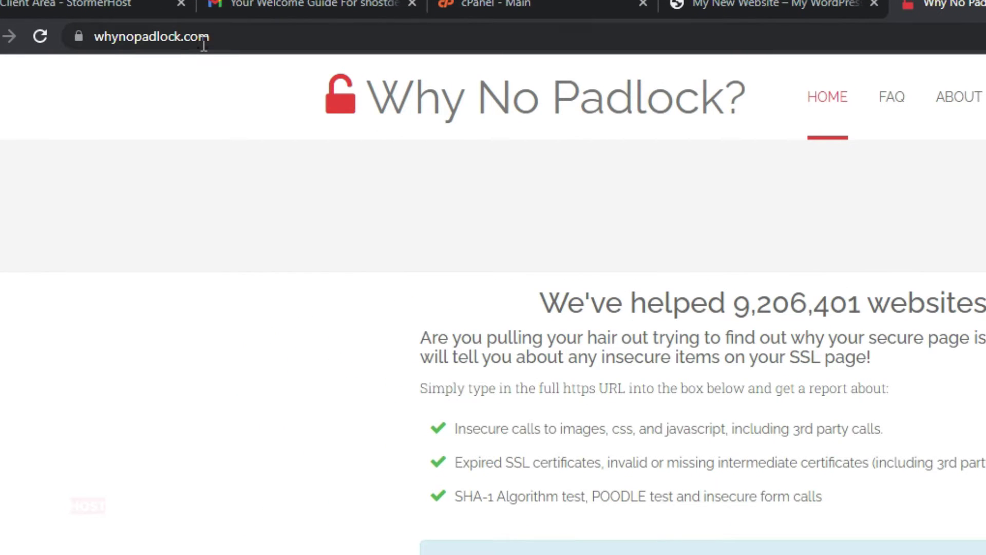
Enter shostdemo.com as the secure address, pass the bridge-image reCAPTCHA, and run the page test
left_click(205, 45)
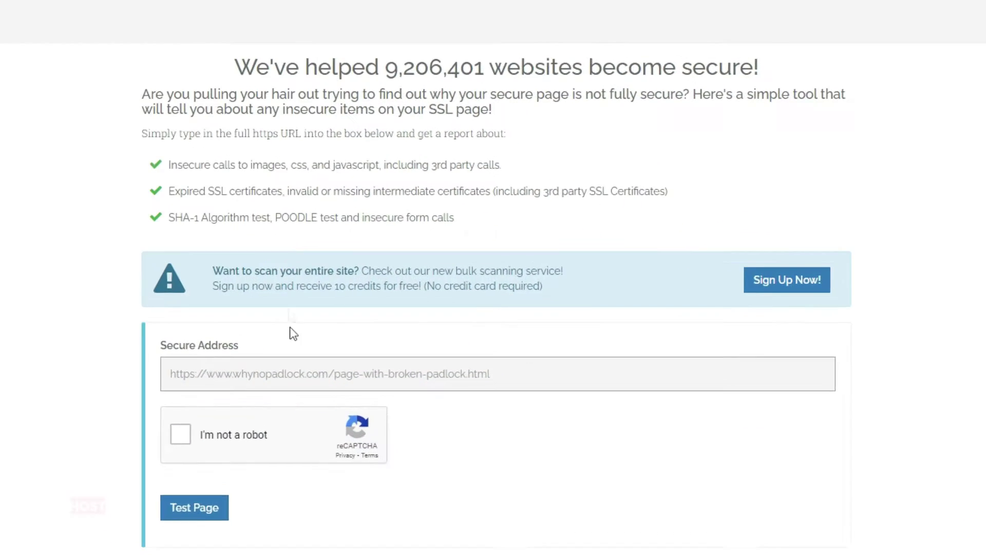
left_click(364, 368)
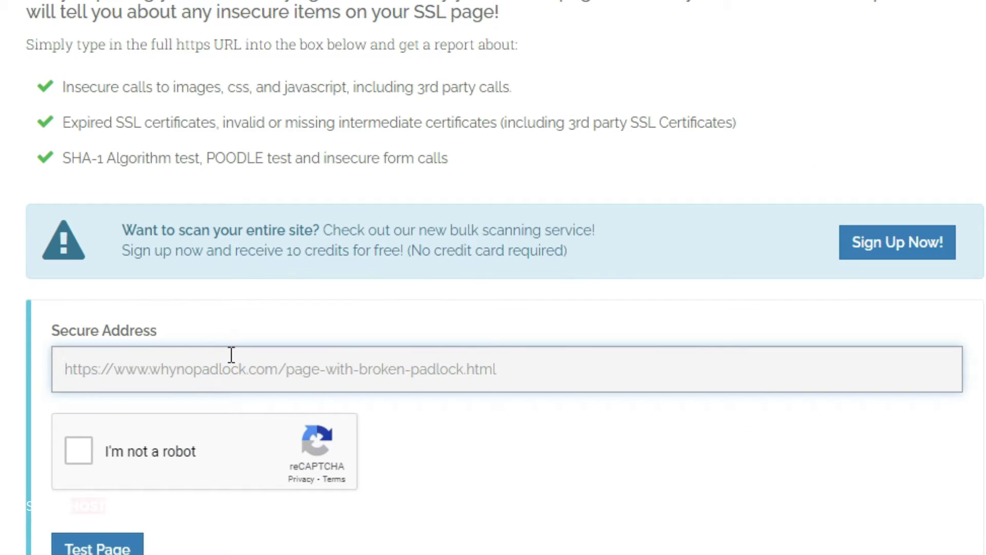
type("shostdemo.com")
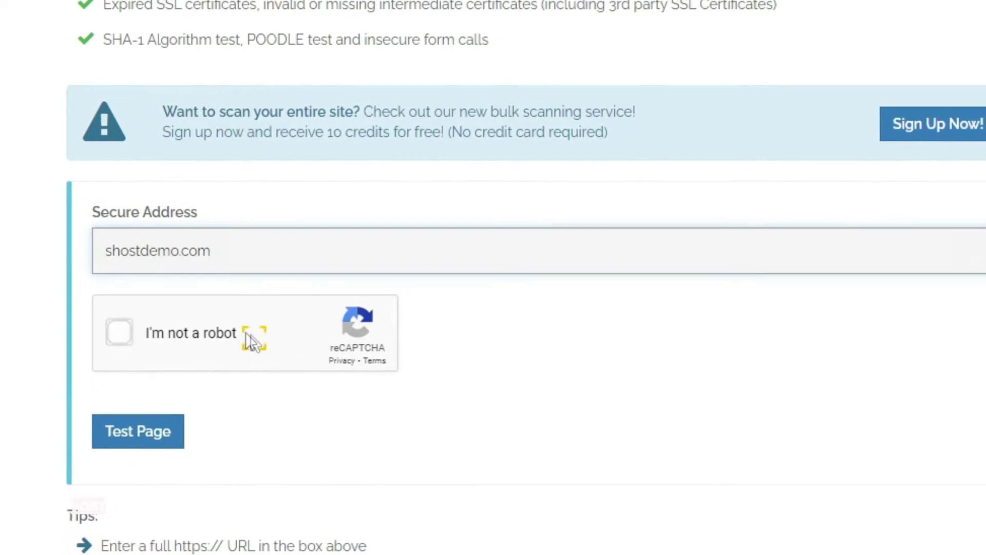
left_click(208, 452)
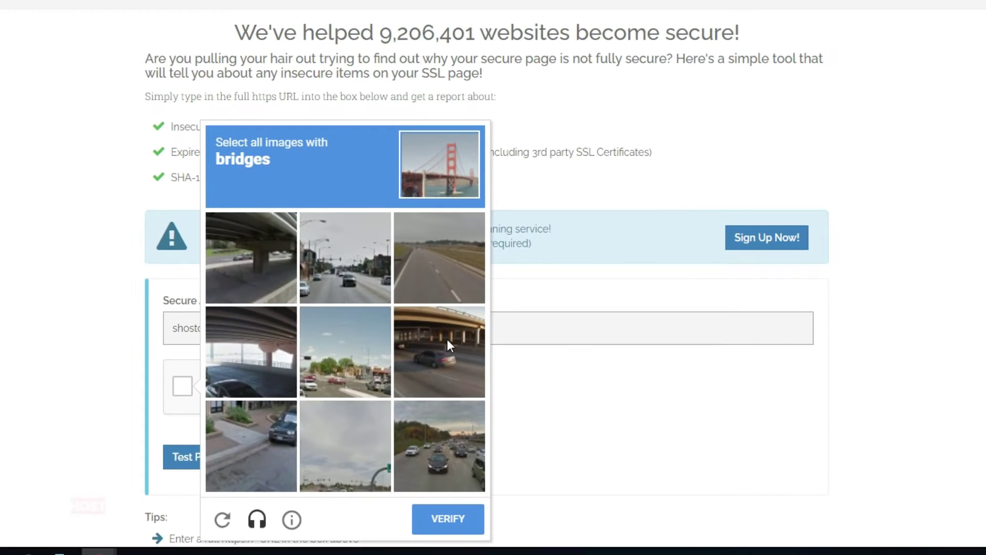
left_click(451, 333)
left_click(263, 286)
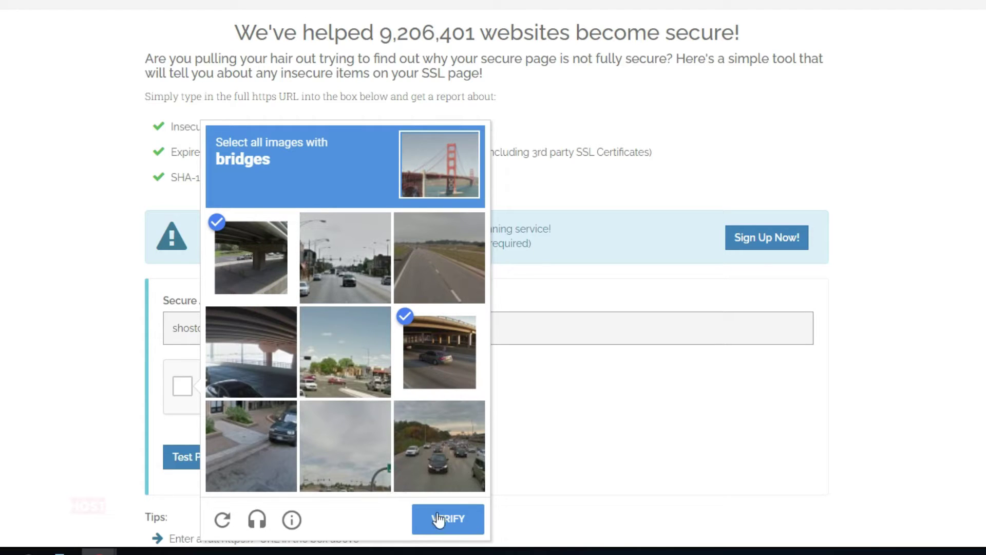
left_click(287, 362)
left_click(457, 528)
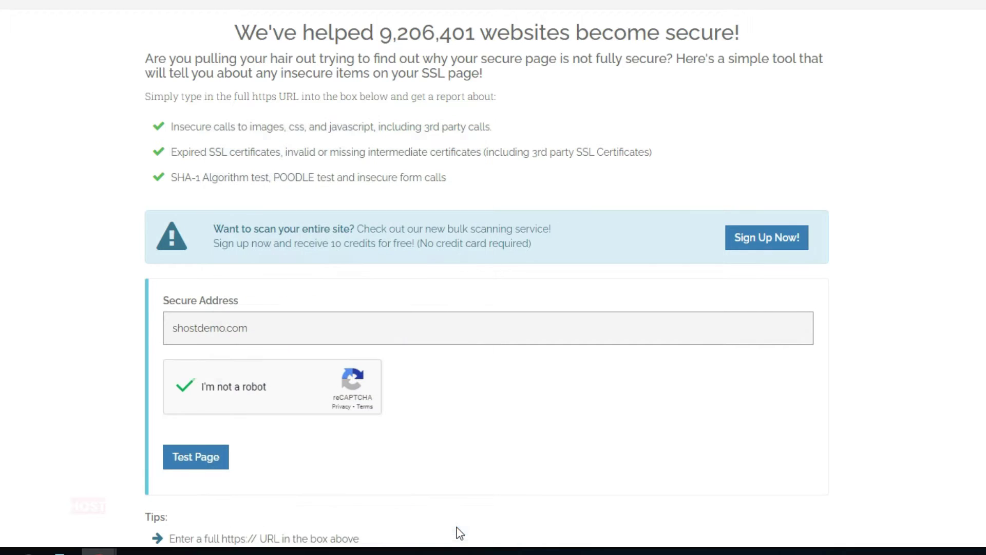
left_click(216, 460)
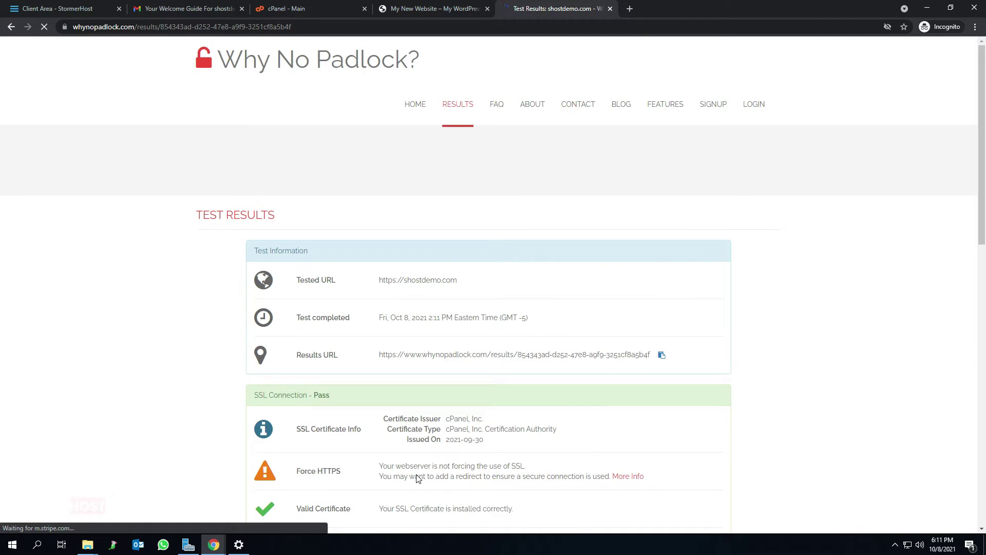
Copy the four Force HTTPS rewrite rule lines from More Info, then go to the cPanel main tab
scroll(437, 441, "down", 2)
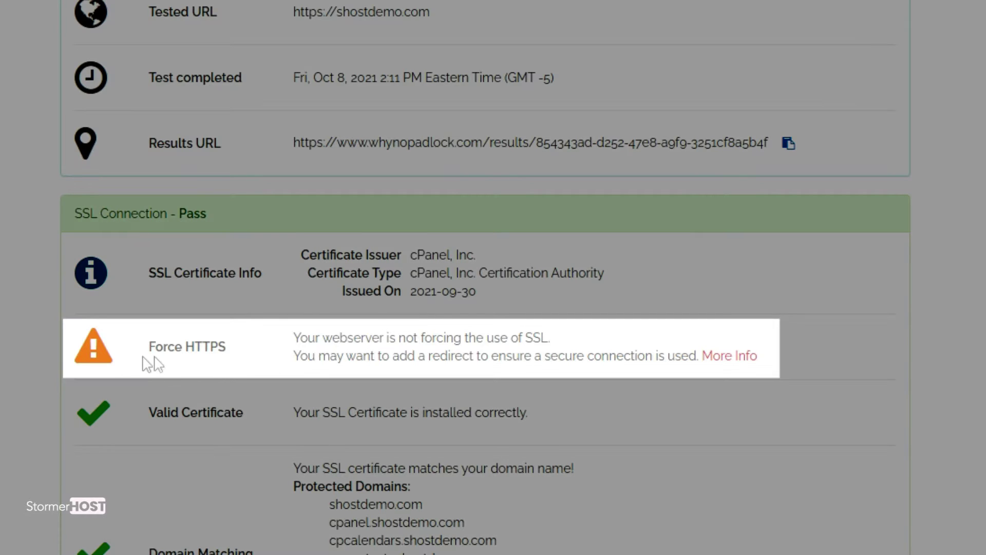
mouse_move(91, 362)
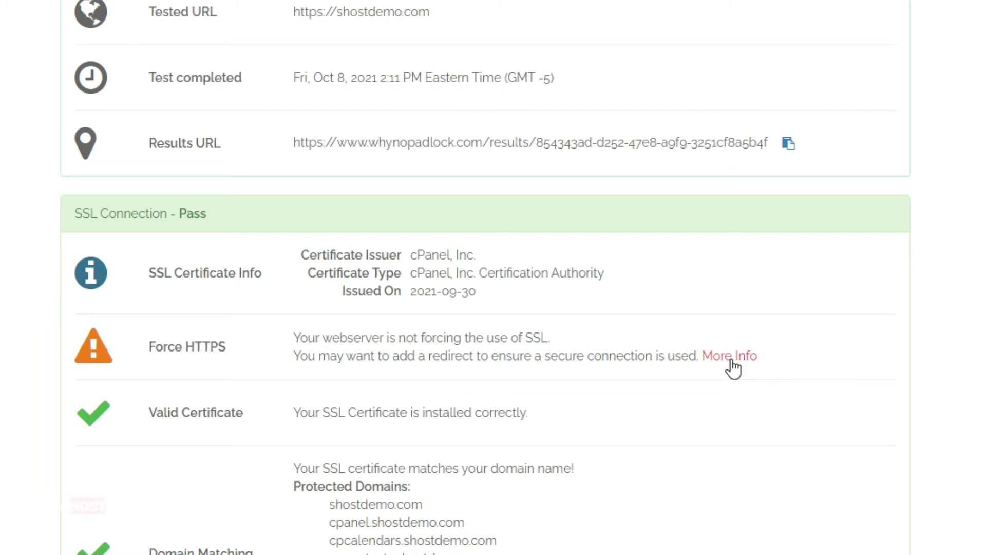
left_click(740, 366)
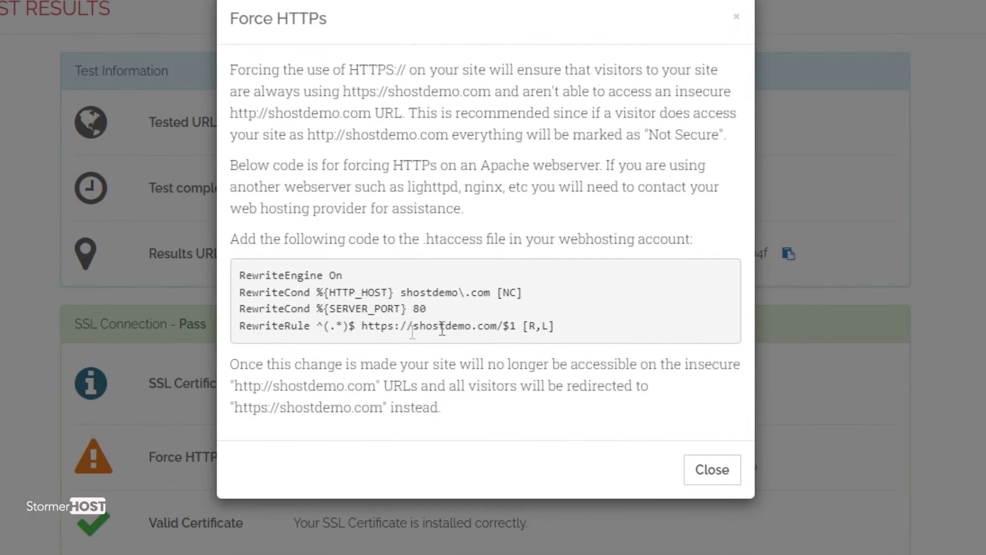
left_click_drag(570, 329, 265, 279)
right_click(267, 277)
left_click(252, 293)
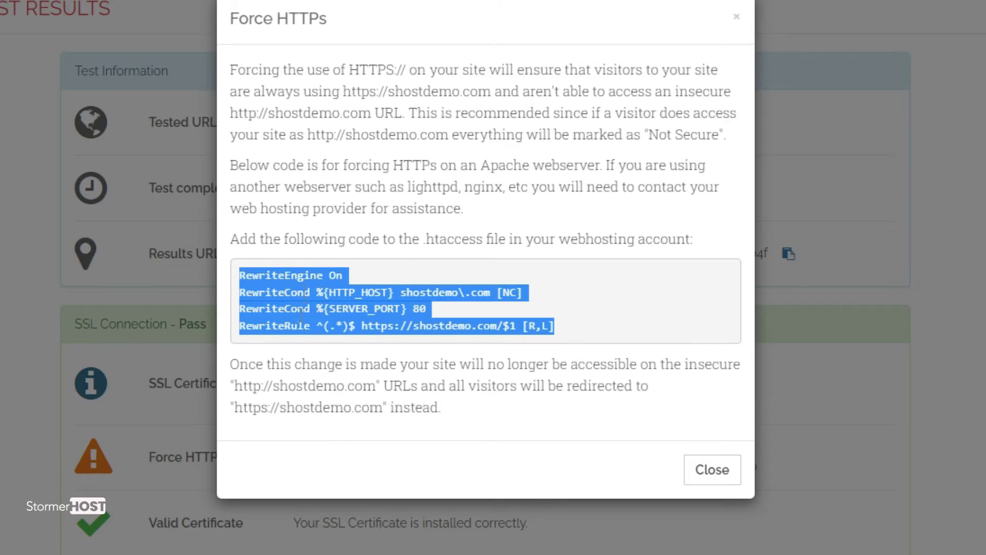
left_click(277, 8)
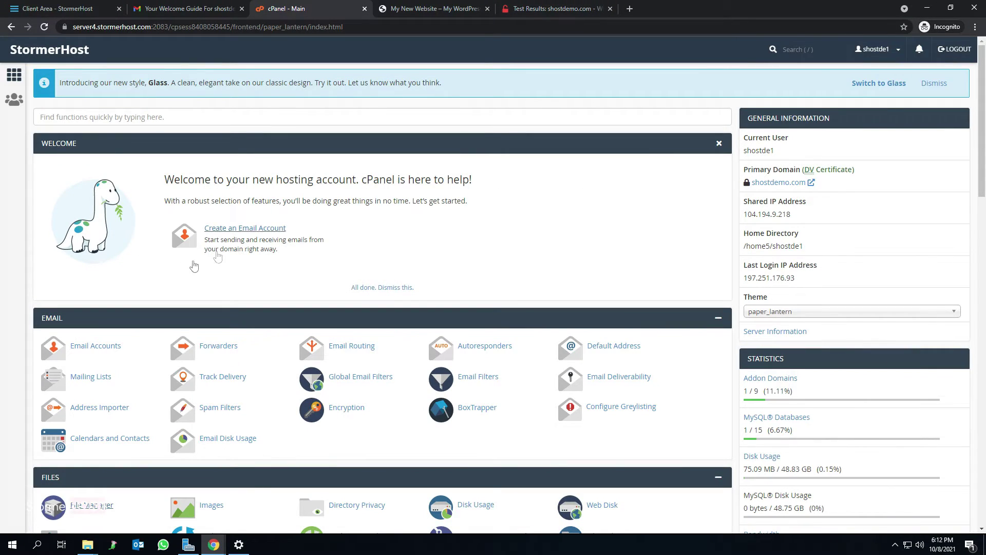
Open File Manager from cPanel's Files section and browse into the public_html folder
scroll(243, 270, "down", 4)
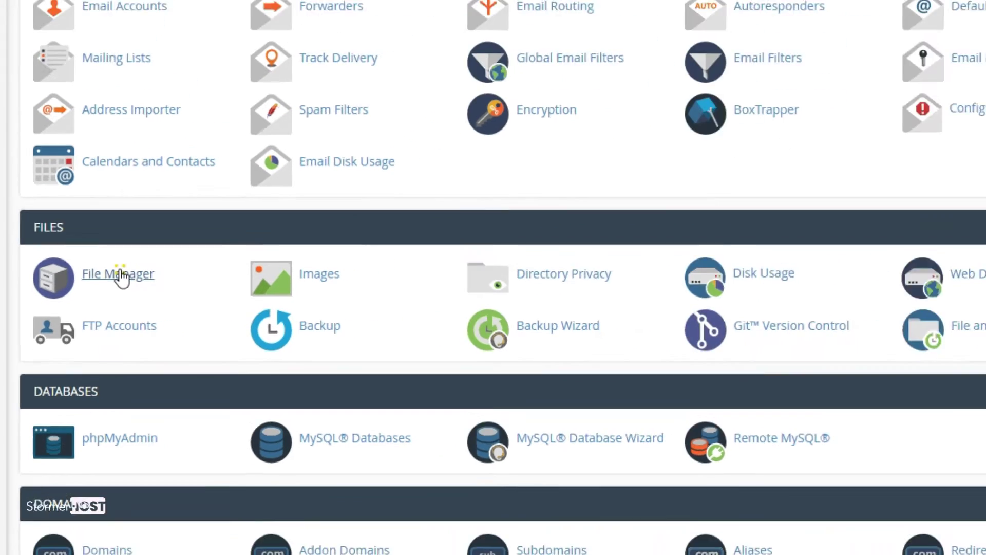
left_click(134, 265)
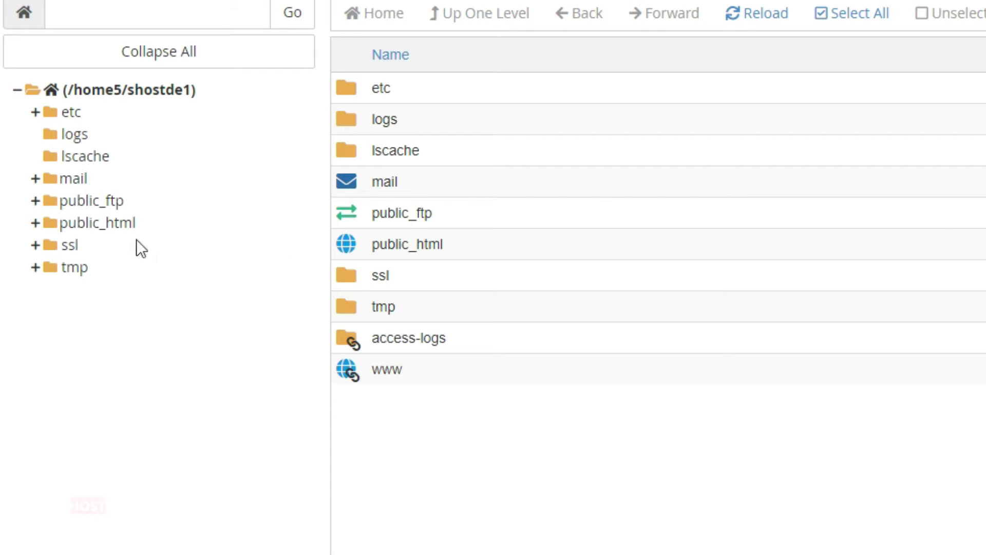
left_click(123, 226)
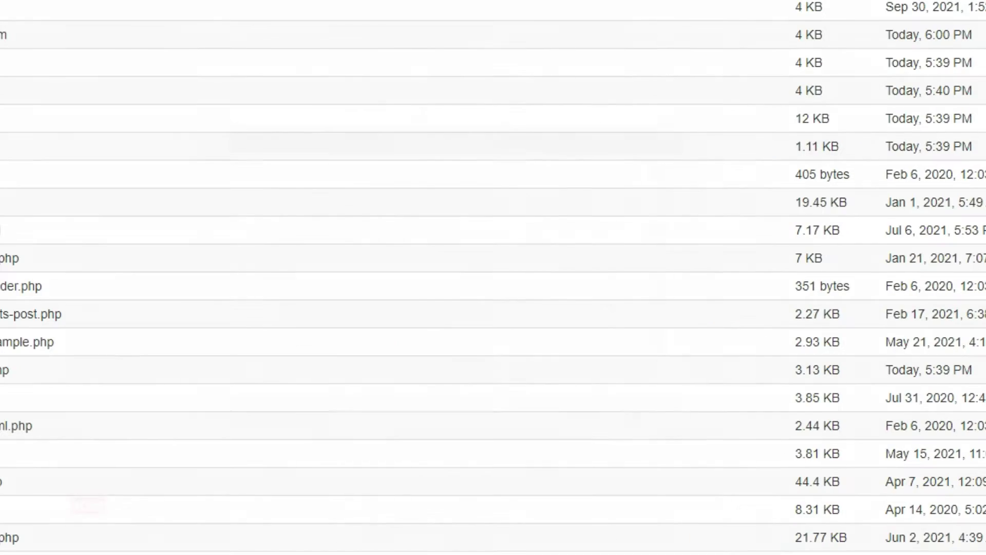
Enable Show Hidden Files (dotfiles) in File Manager Settings and save so .htaccess appears
left_click(925, 42)
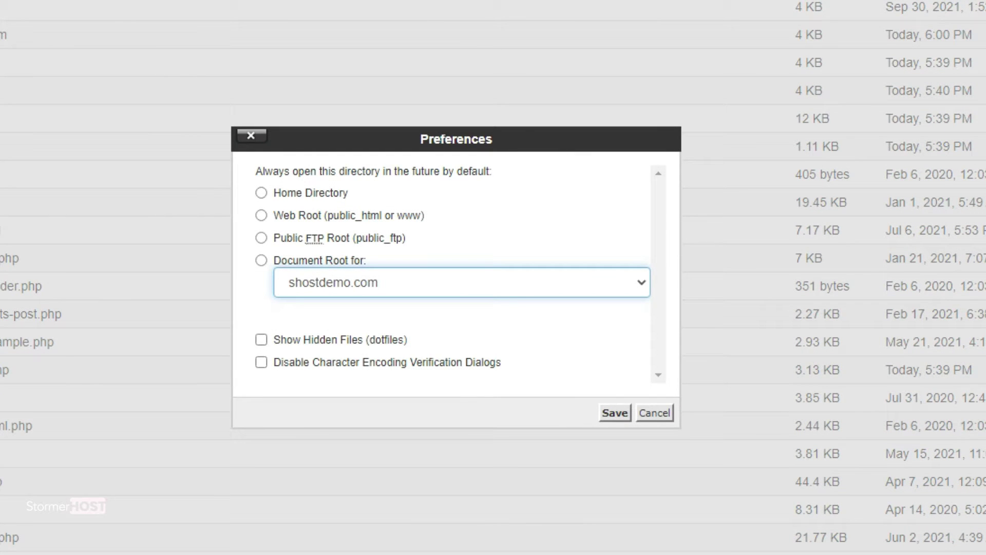
left_click(347, 346)
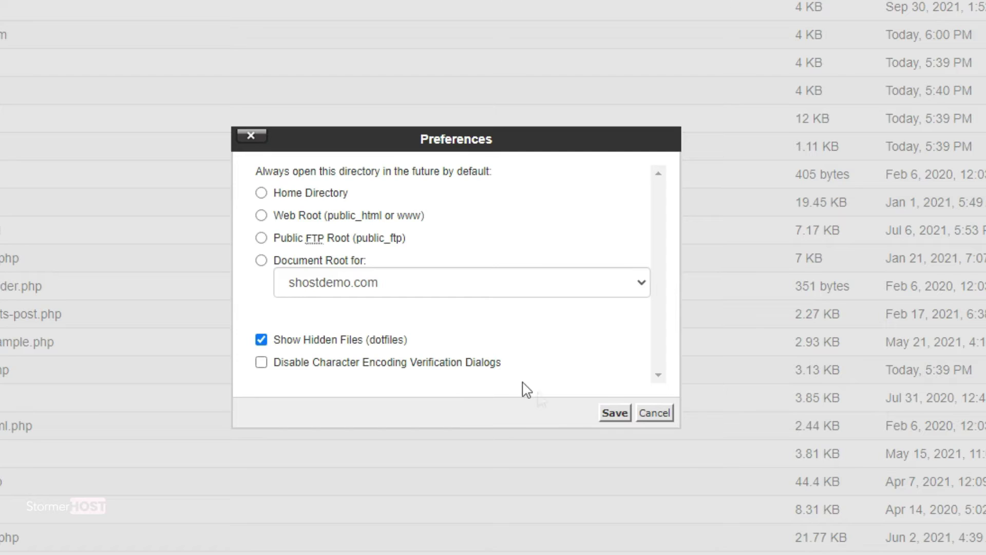
left_click(602, 416)
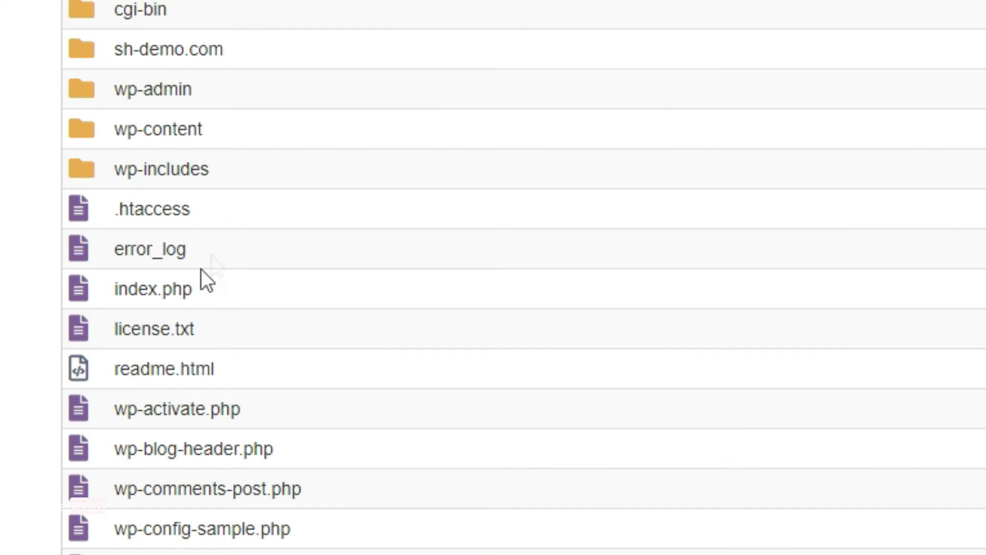
Open public_html's .htaccess in the code editor, confirming the encoding dialog
left_click(249, 202)
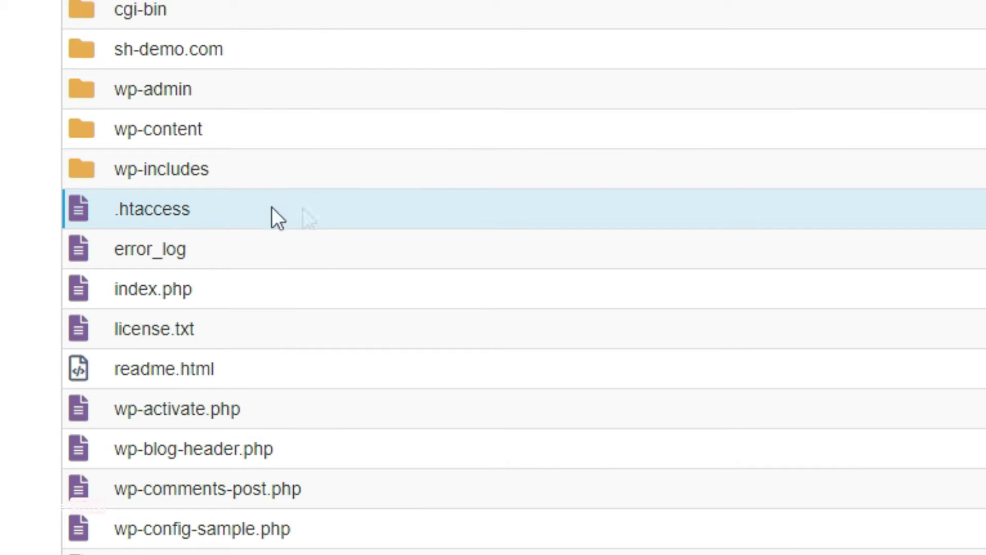
right_click(307, 208)
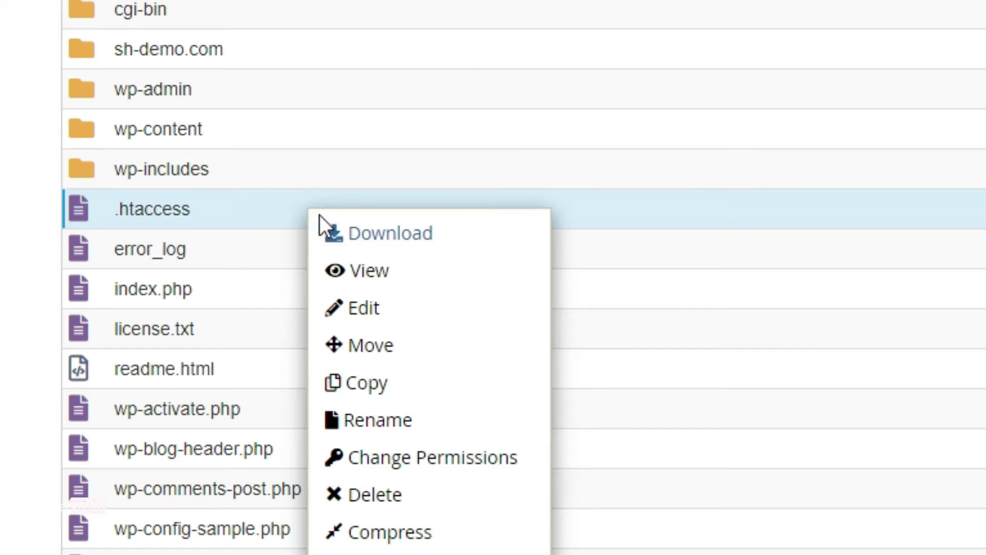
left_click(390, 325)
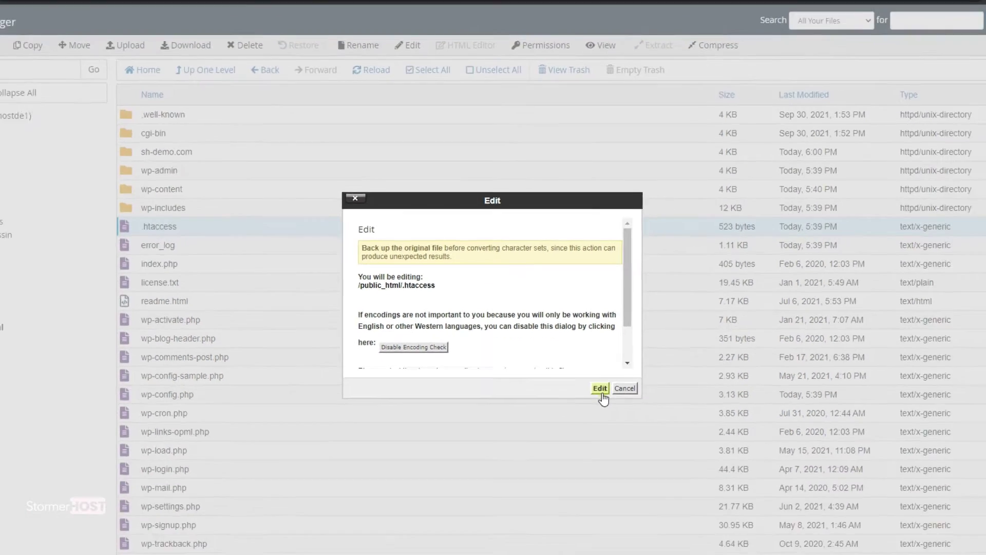
left_click(653, 472)
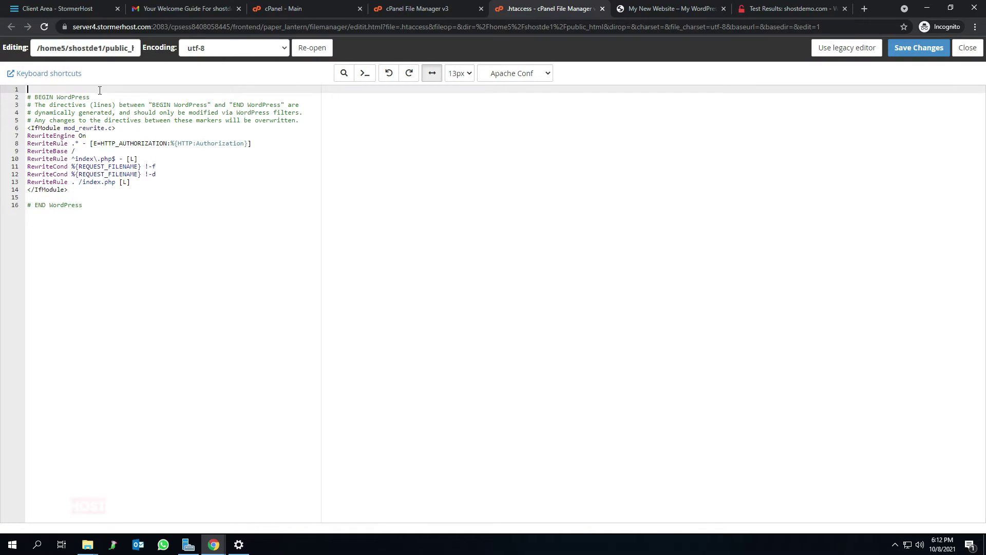
Paste the four HTTPS rewrite rules at line 1 of .htaccess, save, and return to the results
right_click(53, 91)
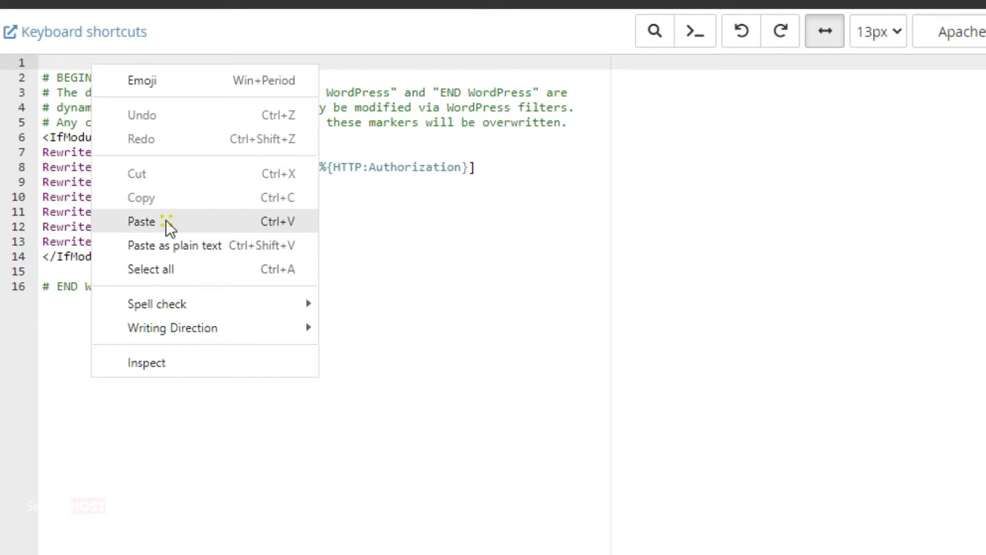
left_click(166, 220)
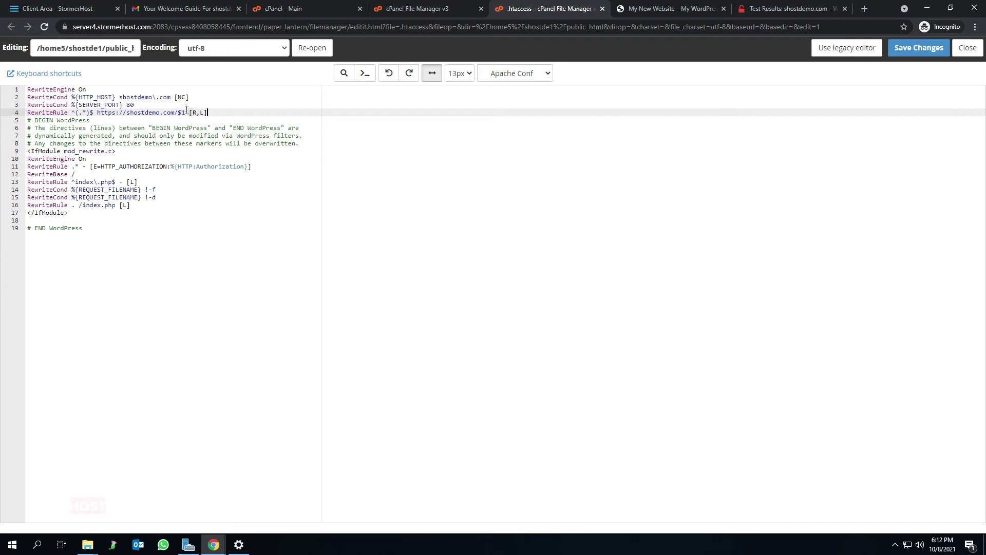
left_click(916, 51)
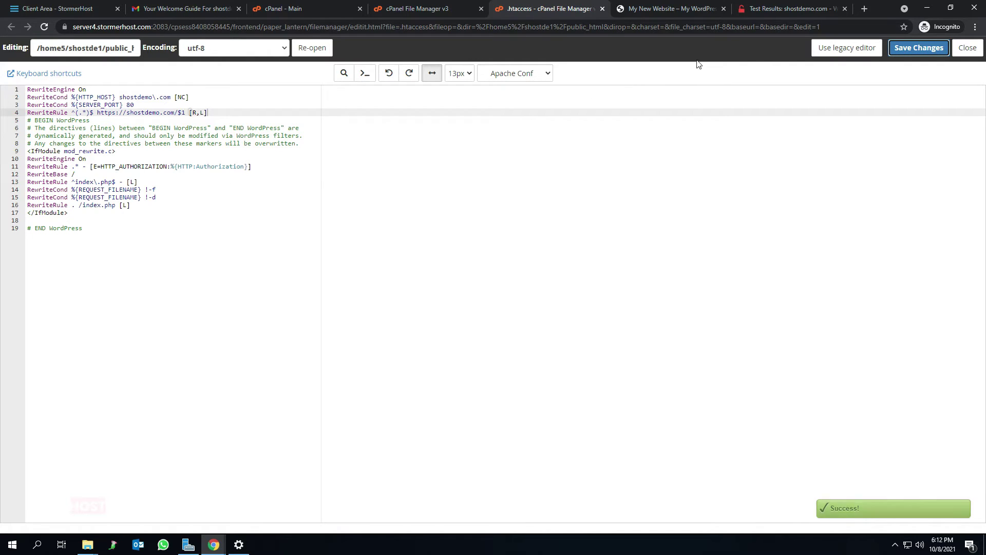
left_click(786, 6)
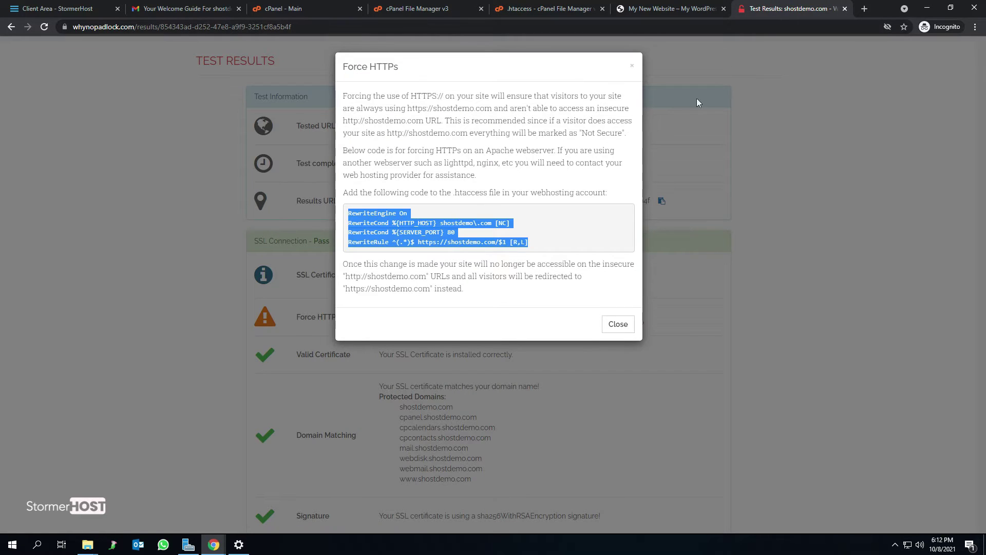
Close the code window, pass the image reCAPTCHA, and retest shostdemo.com to confirm Force HTTPS passes
left_click(618, 329)
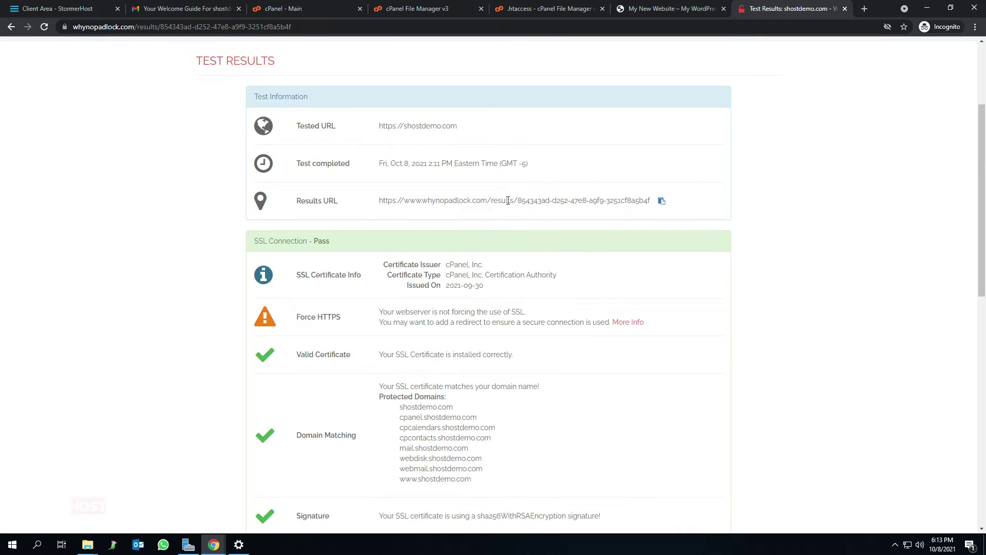
scroll(507, 201, "down", 5)
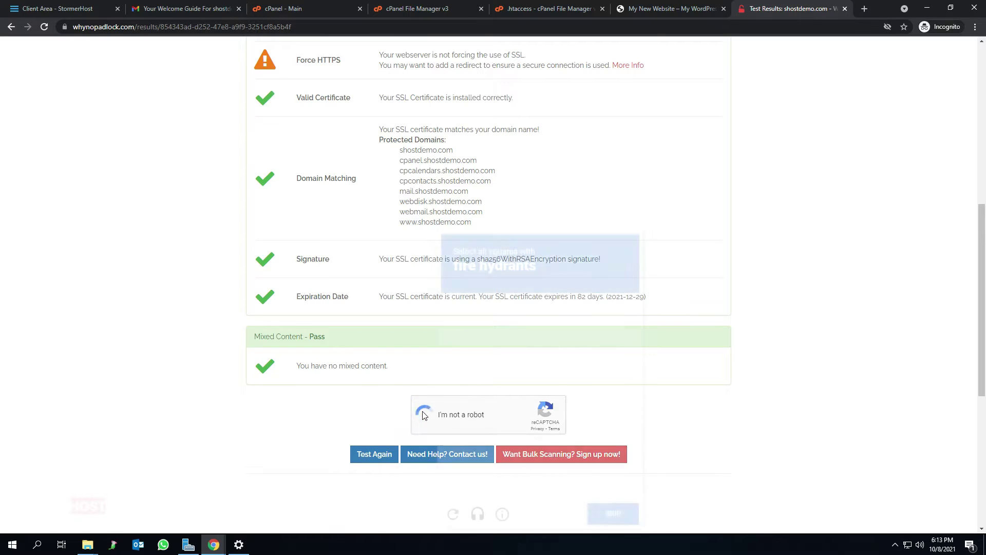
left_click(565, 411)
left_click(561, 464)
left_click(527, 461)
left_click(619, 514)
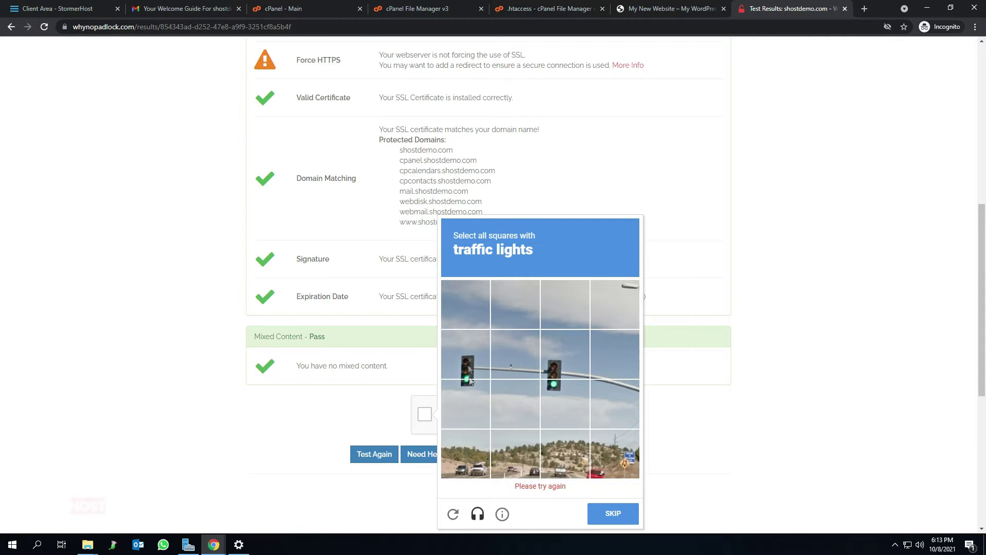
left_click(469, 376)
left_click(623, 515)
left_click(388, 459)
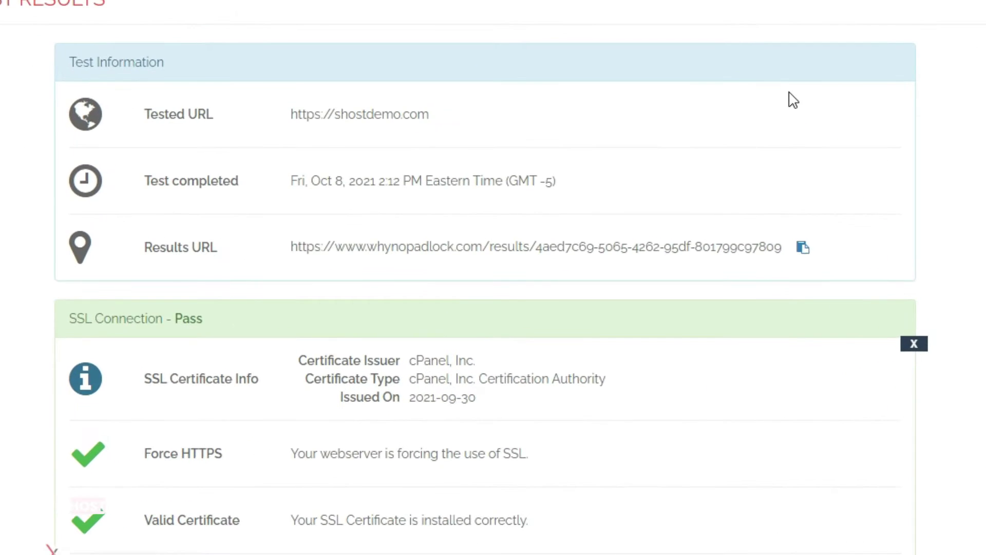
scroll(662, 271, "down", 4)
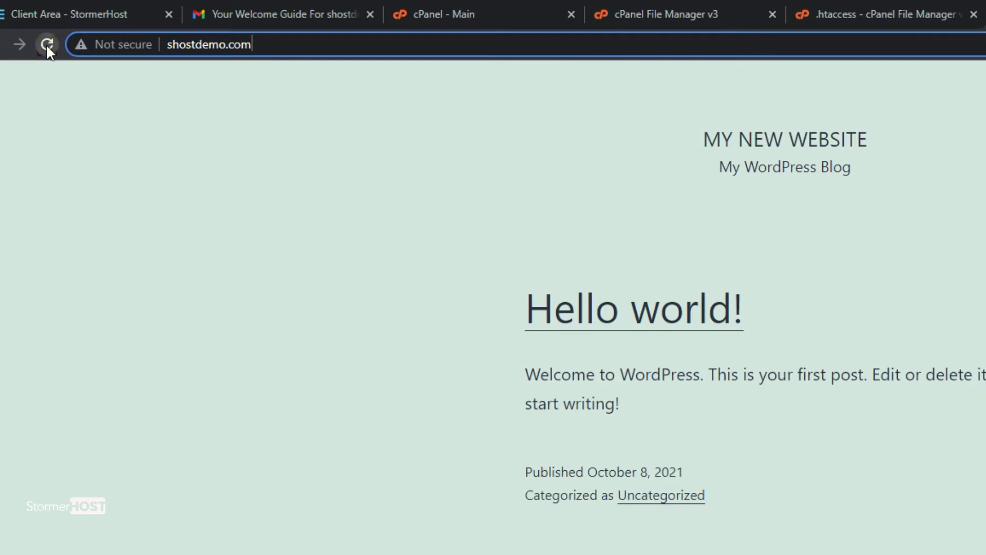
Reload shostdemo.com and check the padlock reports Connection is secure with a valid certificate
left_click(47, 44)
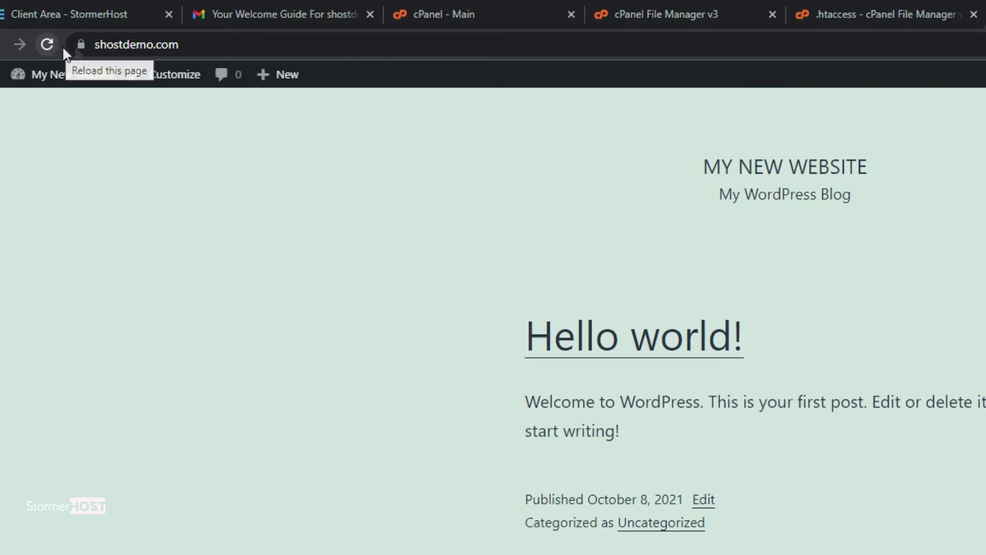
left_click(82, 44)
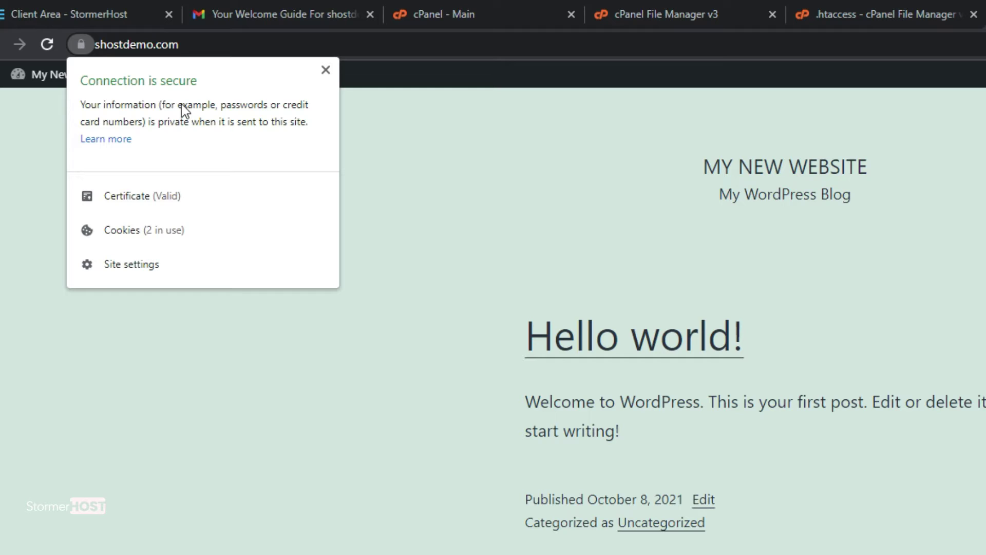
left_click(488, 222)
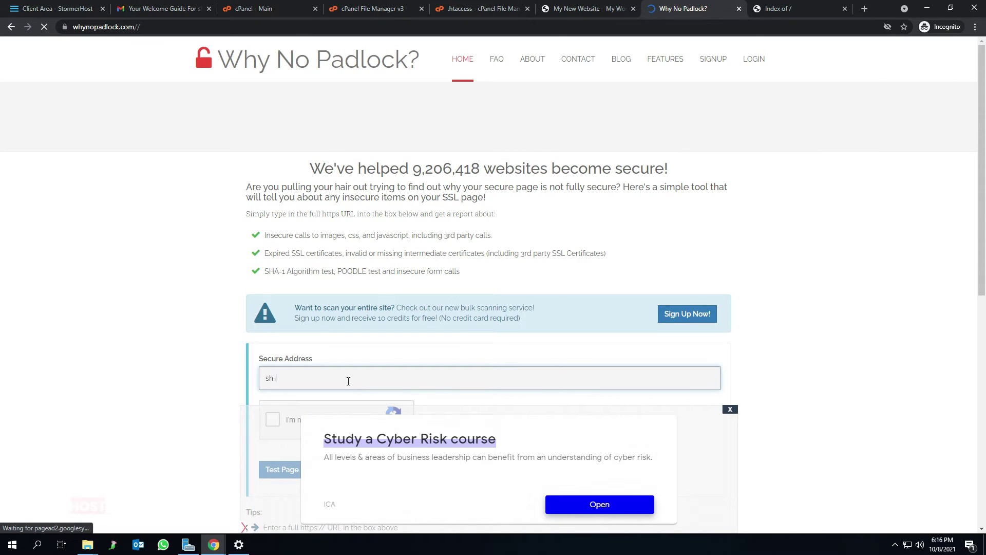
Enter sh-demo.com, solve the tractor reCAPTCHA, run the test, and review the domain-mismatch SSL errors
type("demo.com")
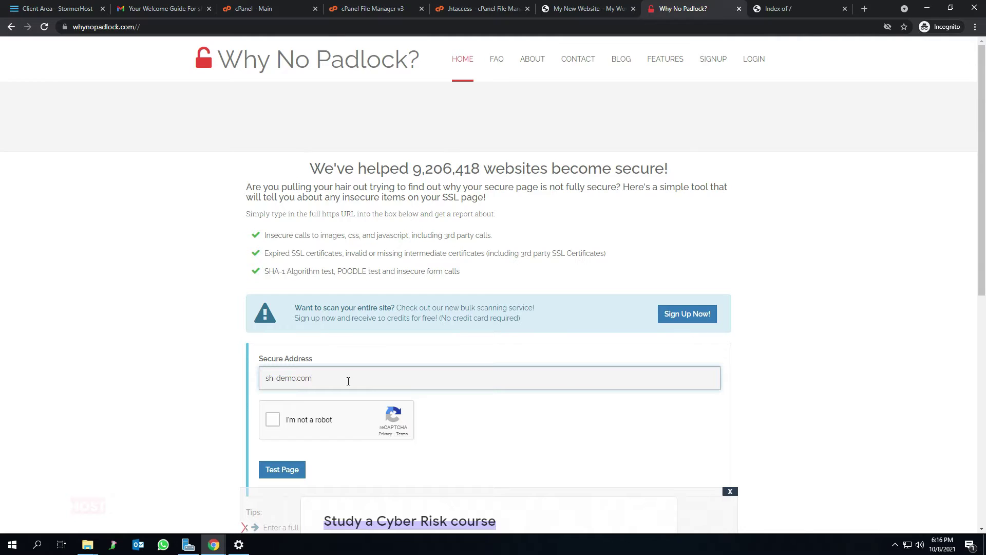
scroll(348, 381, "down", 2)
left_click(273, 316)
left_click(328, 394)
left_click(473, 410)
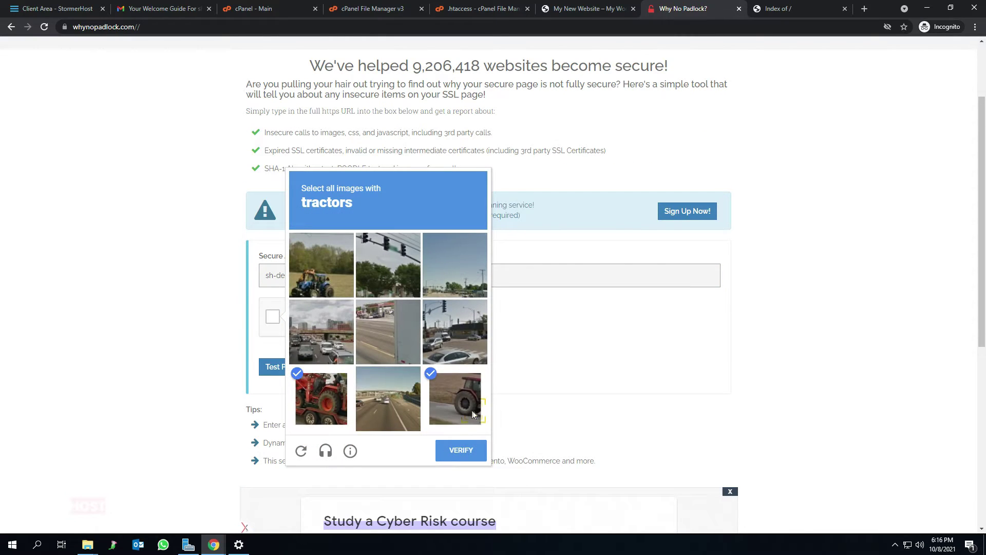
left_click(321, 264)
left_click(461, 450)
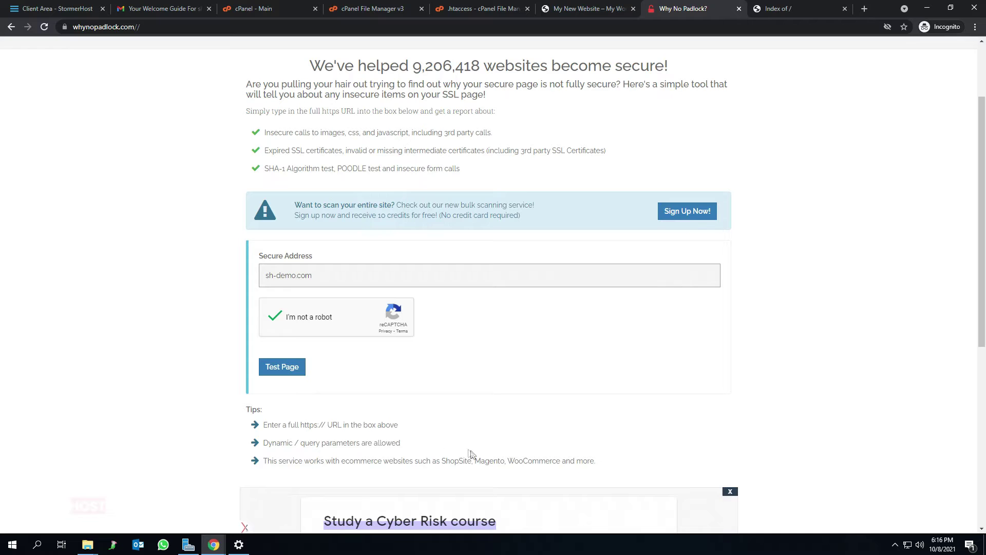
left_click(291, 375)
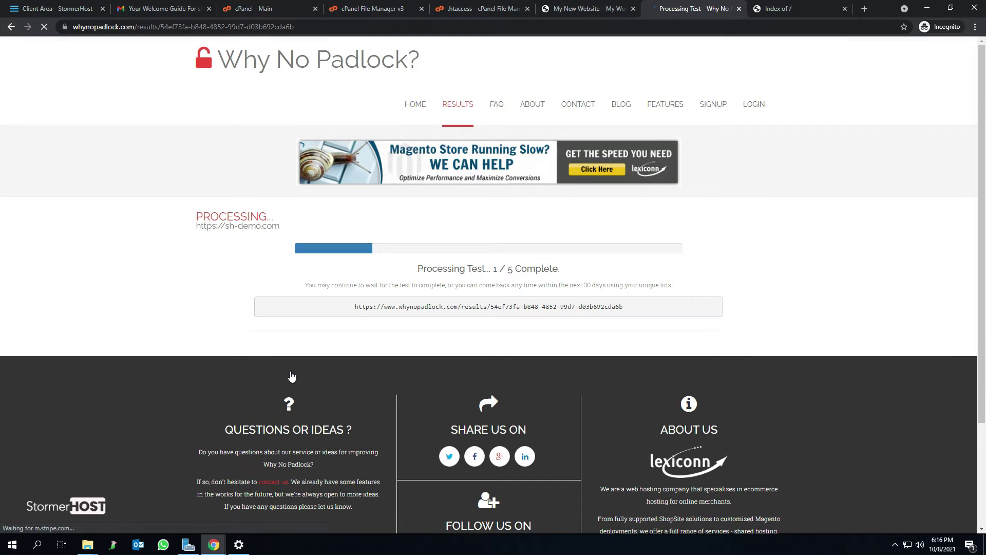
scroll(534, 325, "down", 2)
scroll(536, 325, "down", 3)
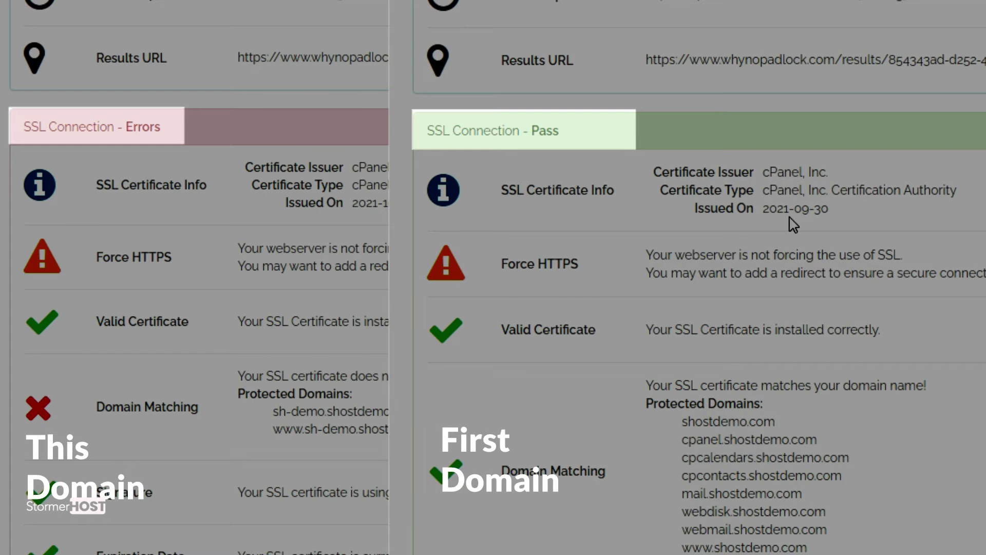
mouse_move(463, 275)
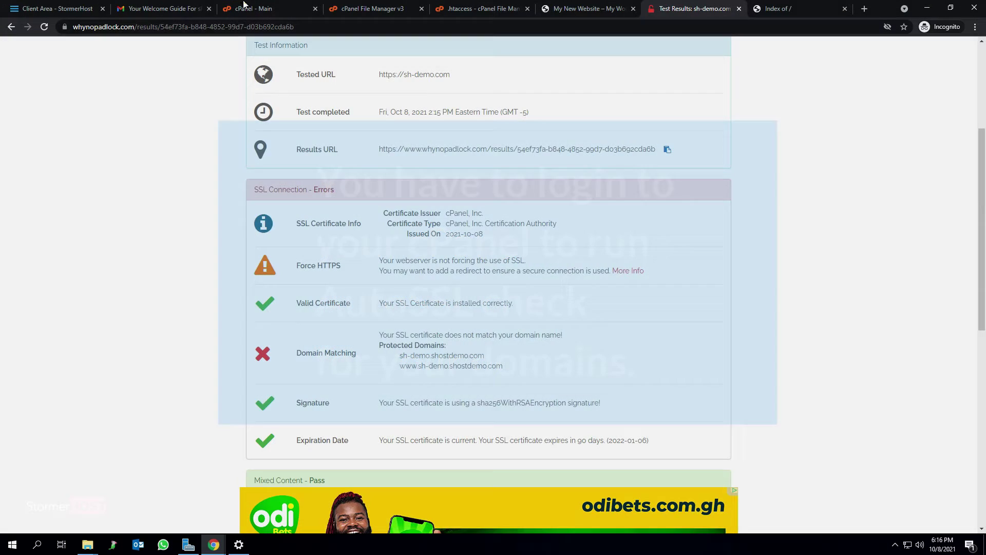
Search 'ssl' in cPanel and open SSL/TLS Status, showing sh-demo.com without certificate coverage
left_click(244, 5)
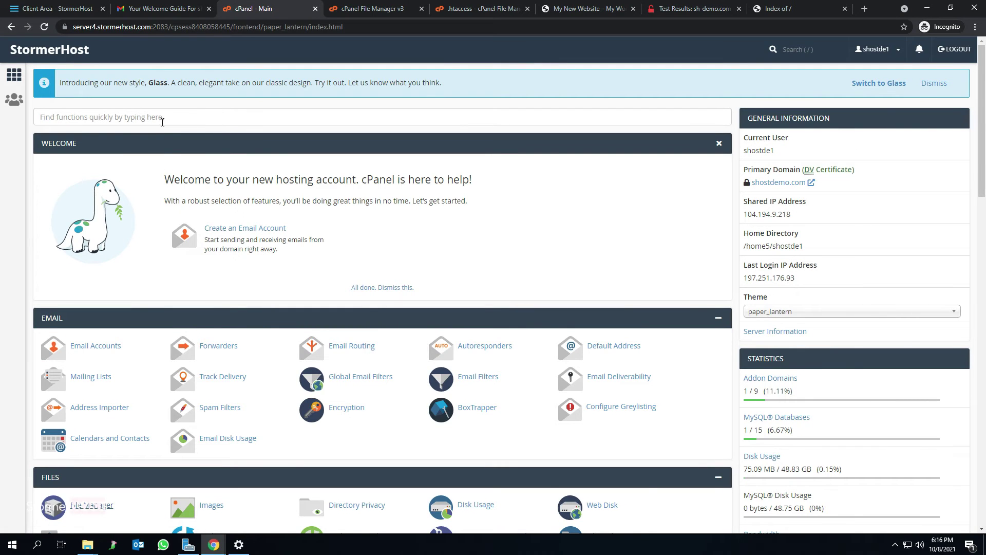
left_click(162, 118)
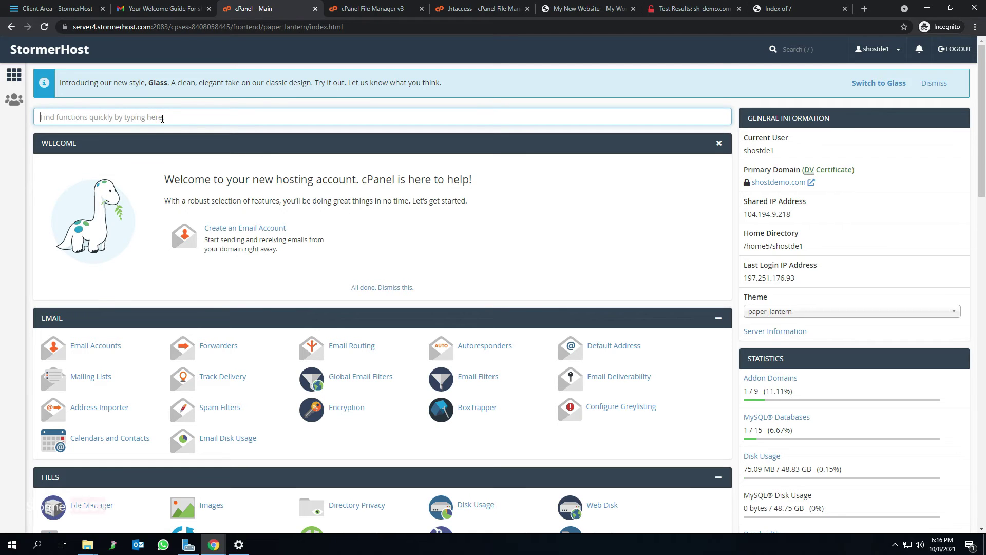
type("ssl")
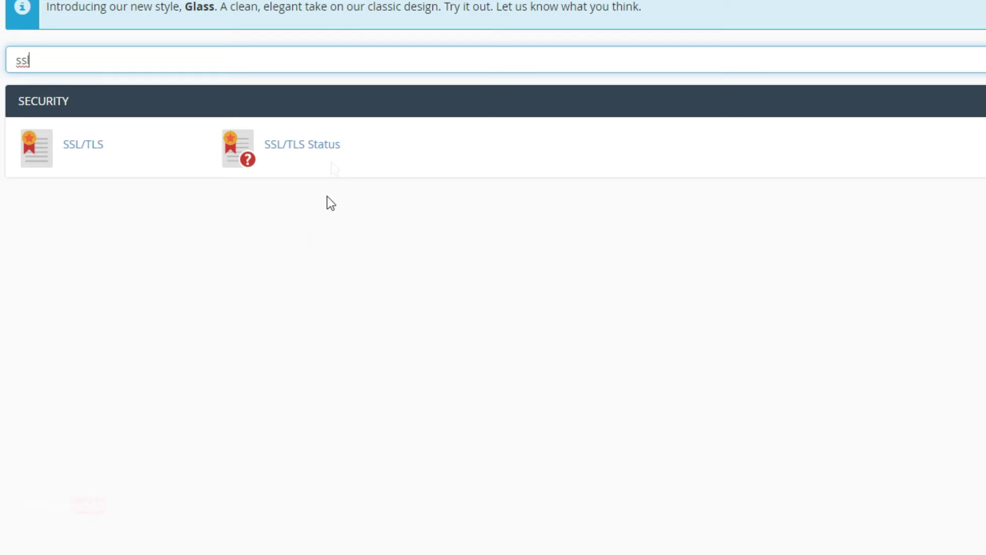
left_click(302, 149)
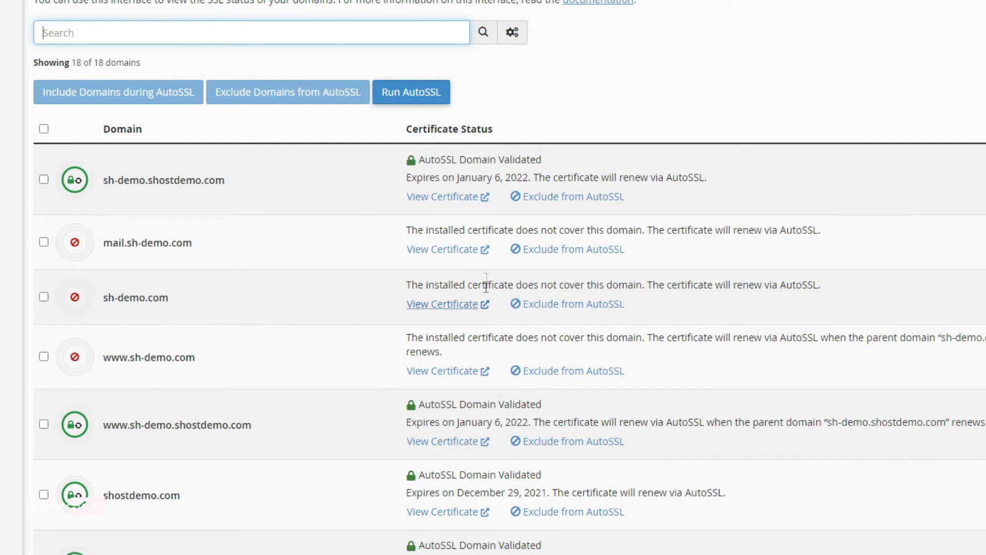
scroll(303, 205, "down", 3)
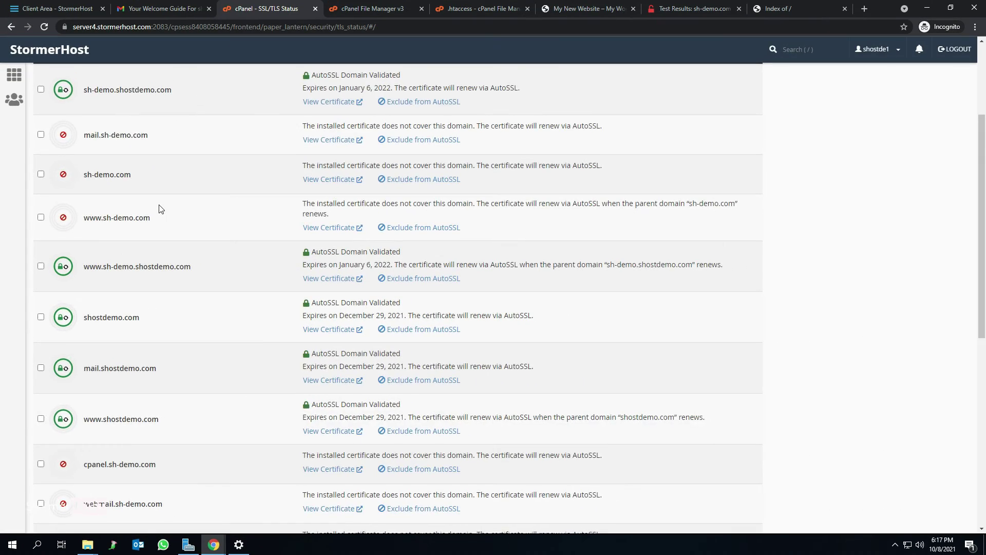
scroll(182, 176, "down", 2)
scroll(255, 321, "up", 5)
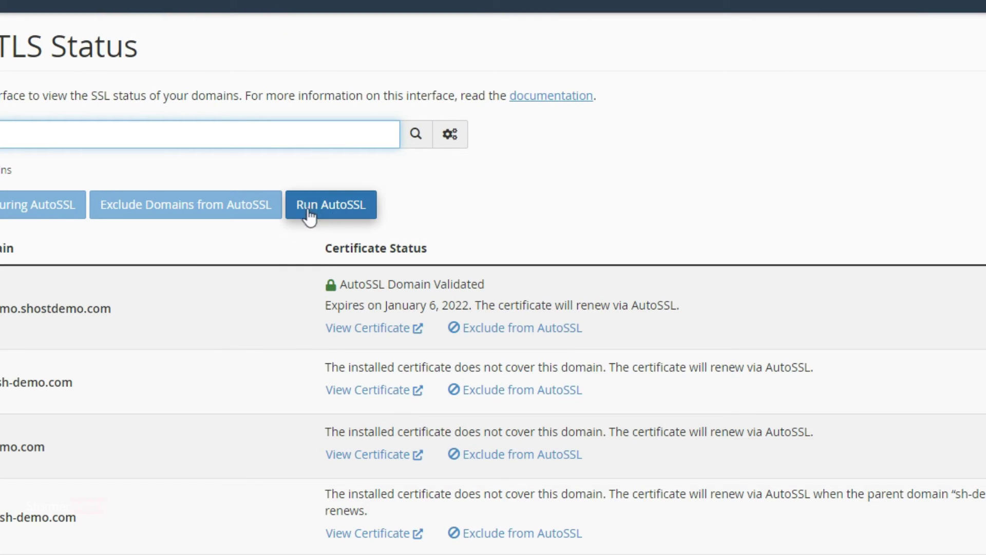
Run AutoSSL so sh-demo.com, www and mail get Domain Validated certificates expiring January 6, 2022
left_click(351, 218)
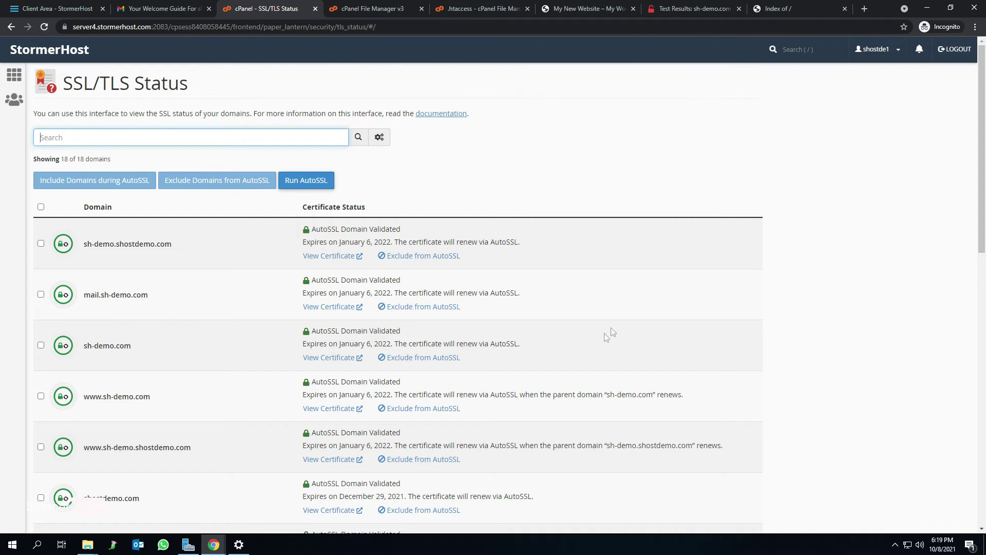
left_click(702, 6)
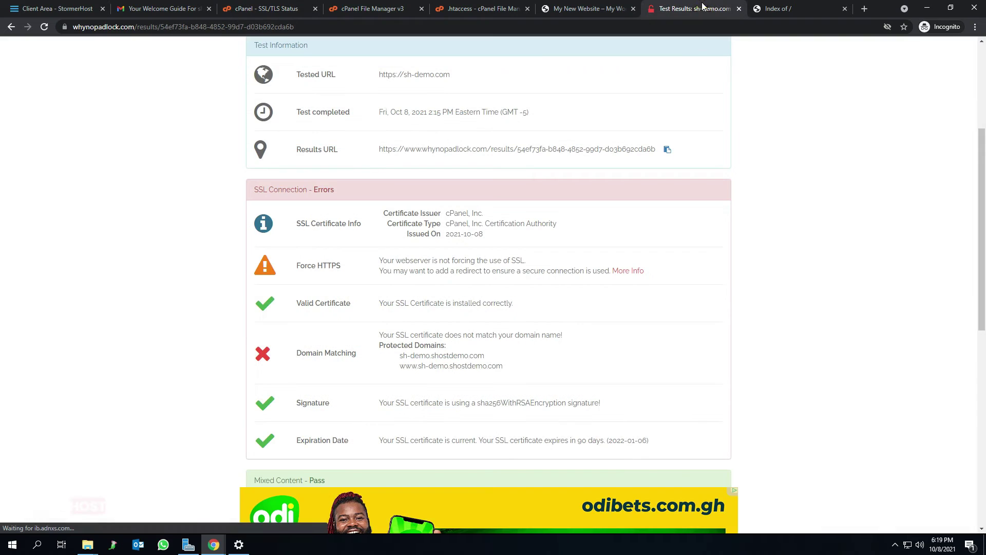
scroll(478, 196, "down", 4)
scroll(477, 197, "down", 1)
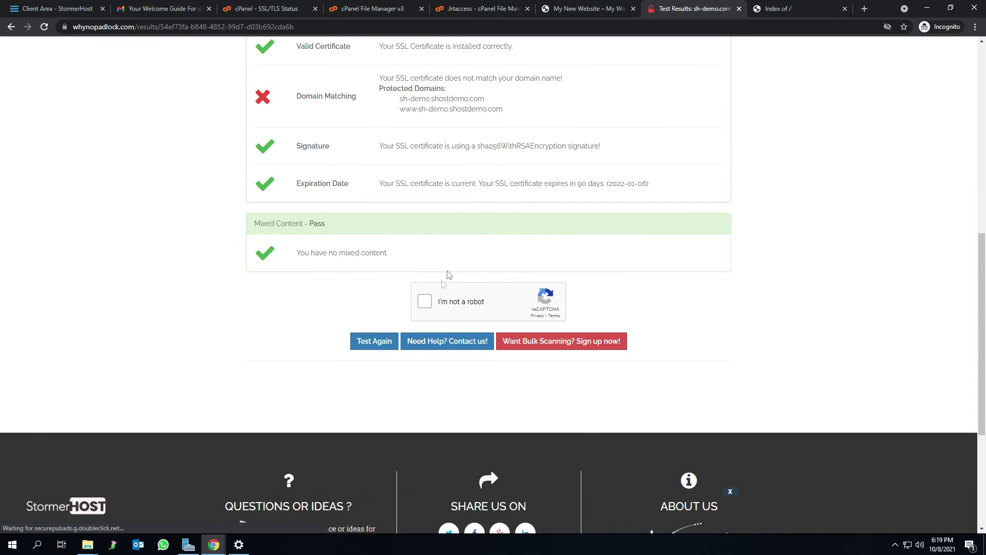
left_click(428, 304)
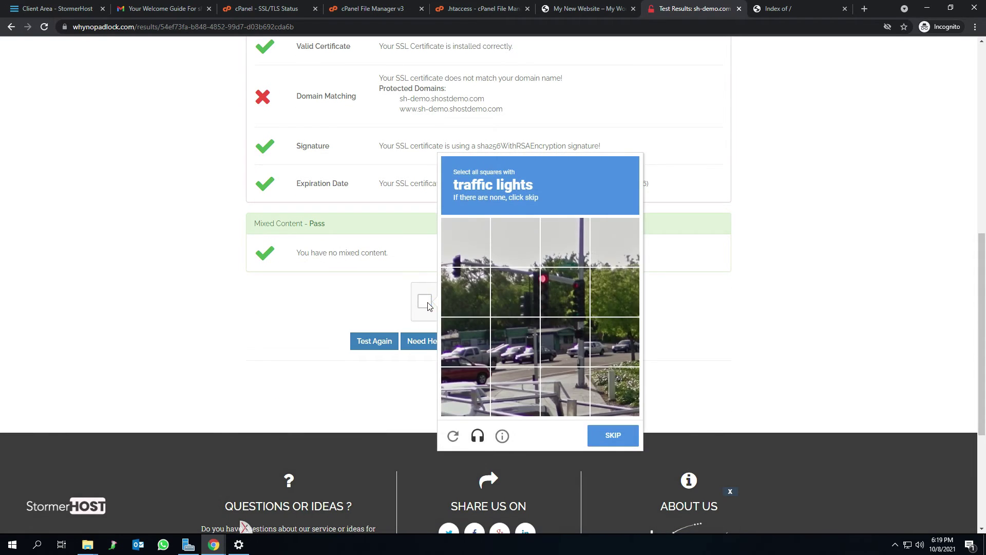
left_click(515, 295)
left_click(565, 295)
left_click(471, 266)
left_click(612, 435)
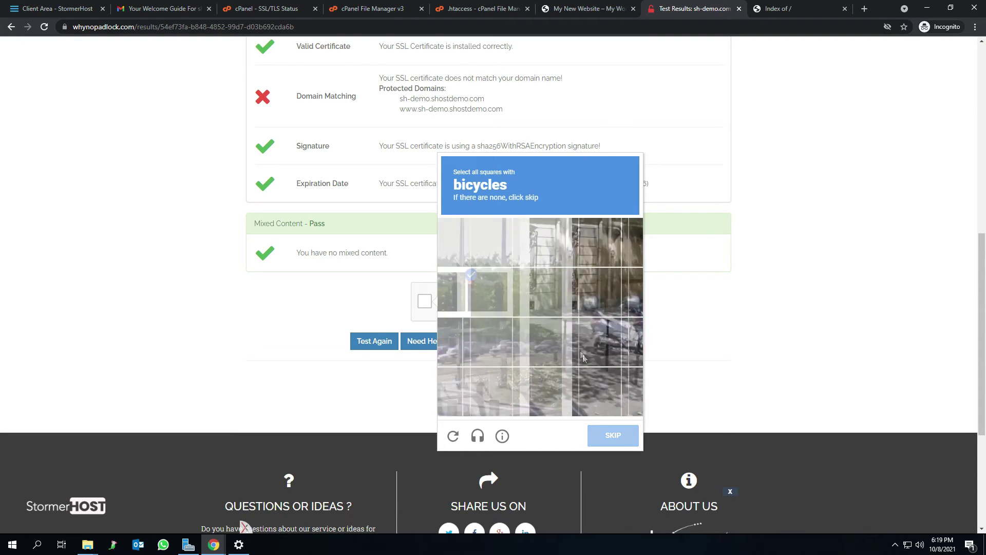
left_click(532, 344)
left_click(564, 345)
left_click(615, 339)
left_click(613, 435)
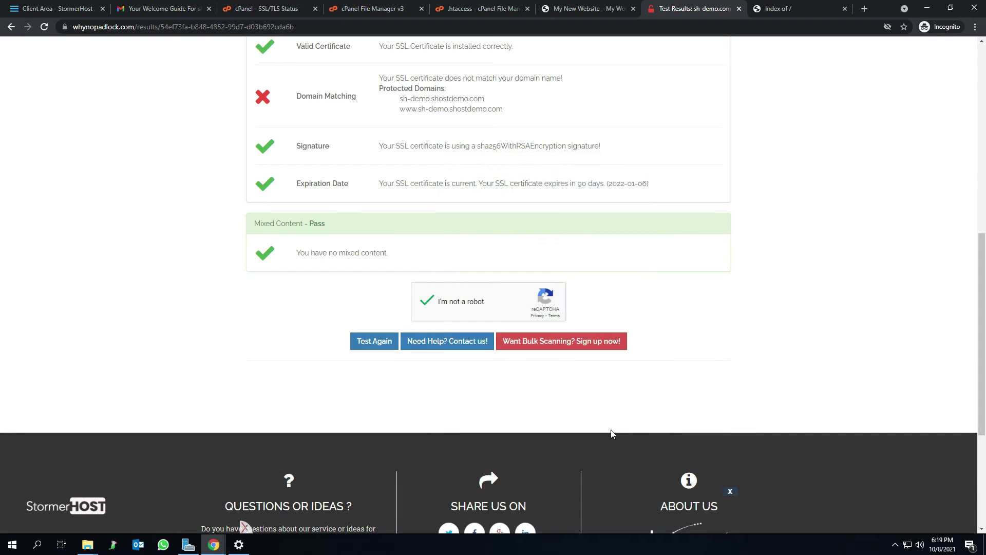
left_click(380, 348)
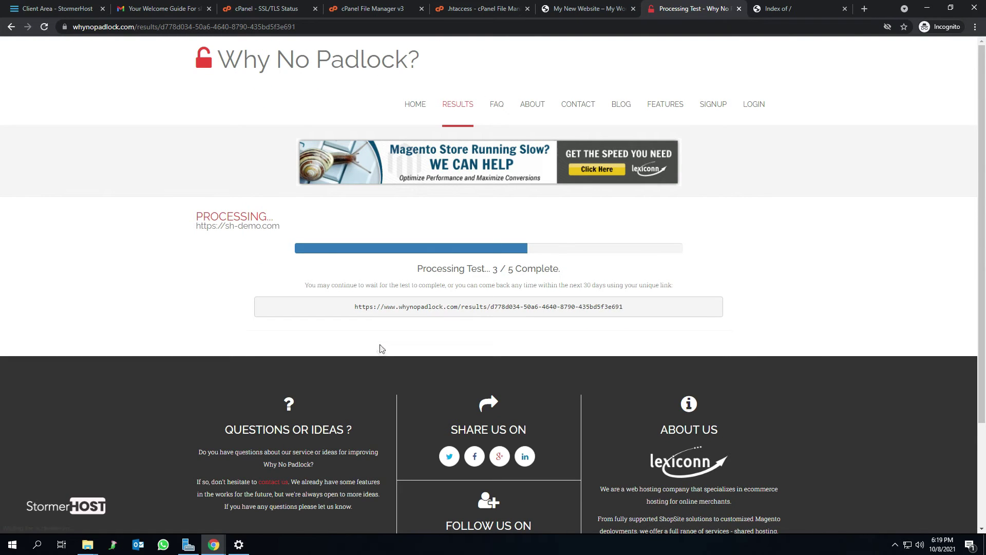
Copy the four-line force-HTTPS rewrite code from Why No Padlock and return to cPanel
scroll(541, 326, "down", 4)
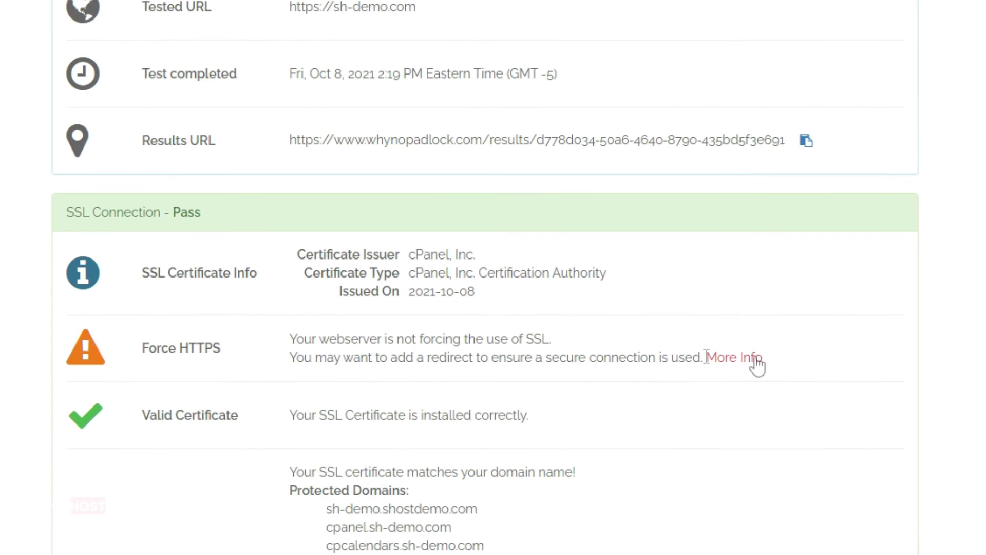
left_click(729, 358)
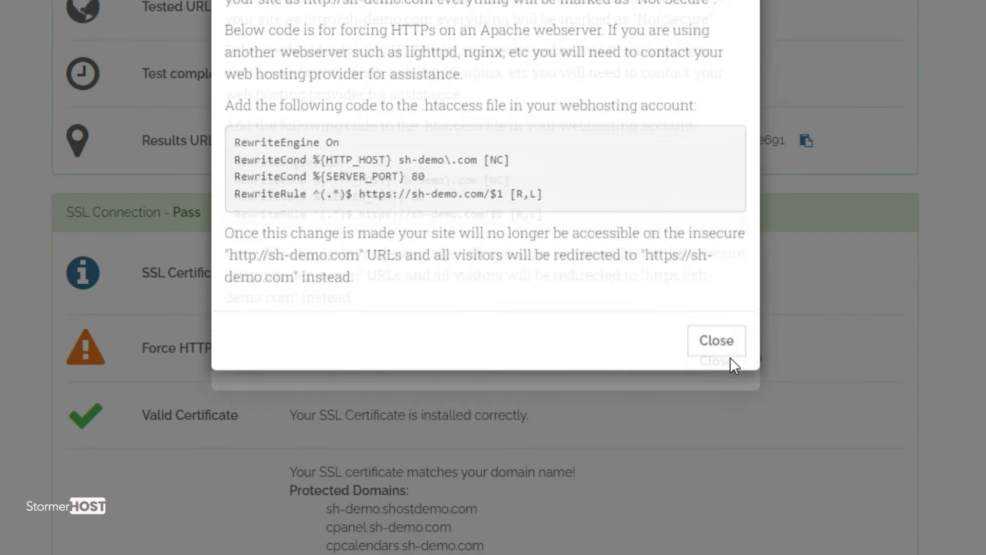
left_click_drag(549, 352, 233, 295)
right_click(248, 310)
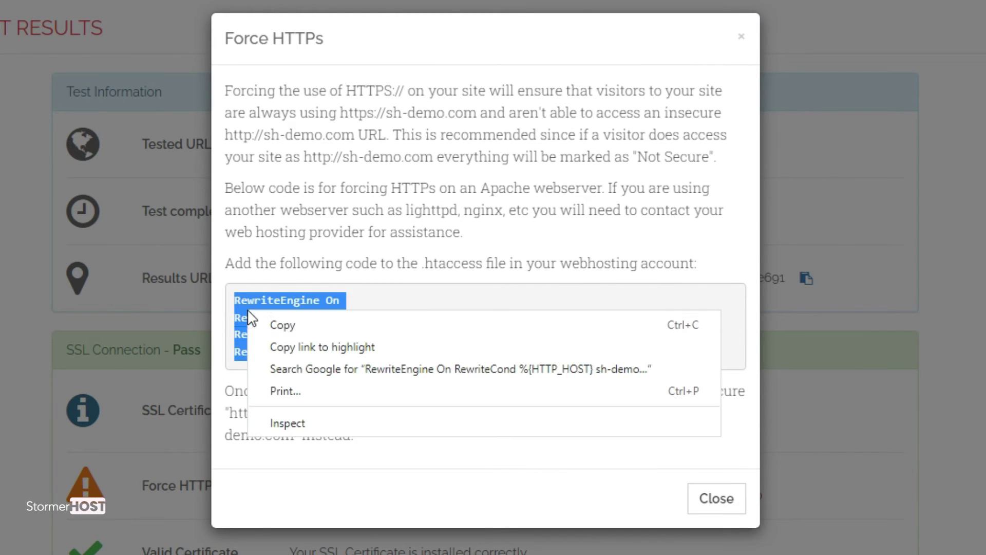
left_click(320, 324)
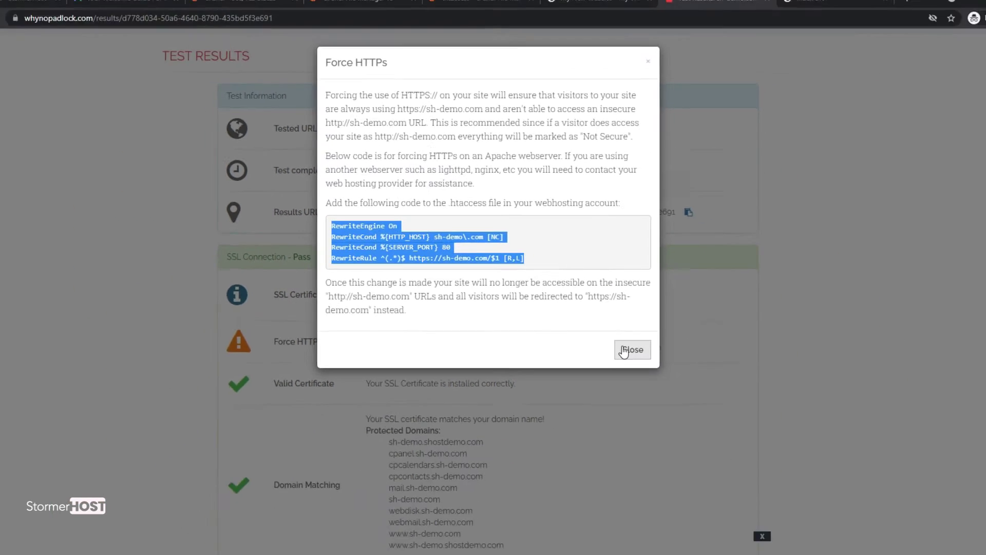
left_click(703, 498)
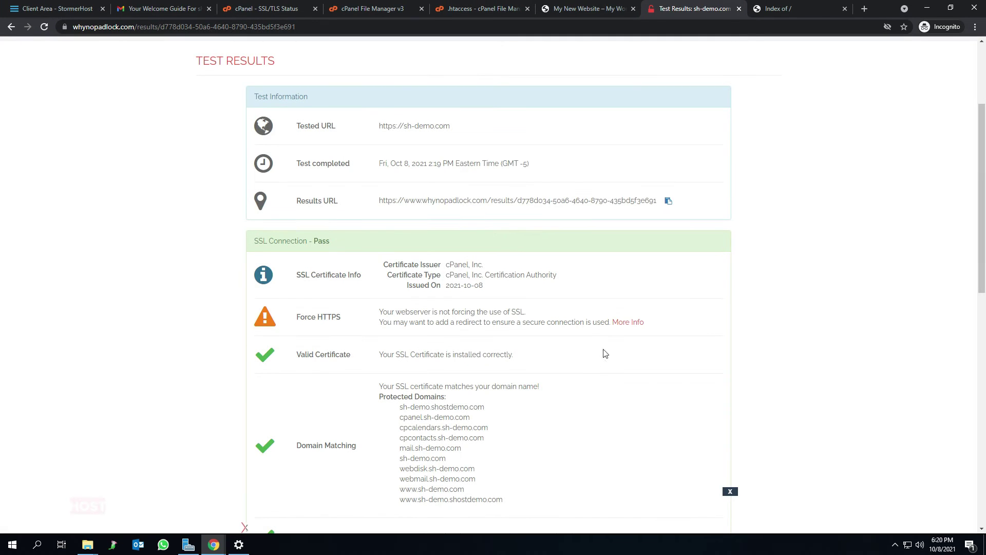
left_click(277, 9)
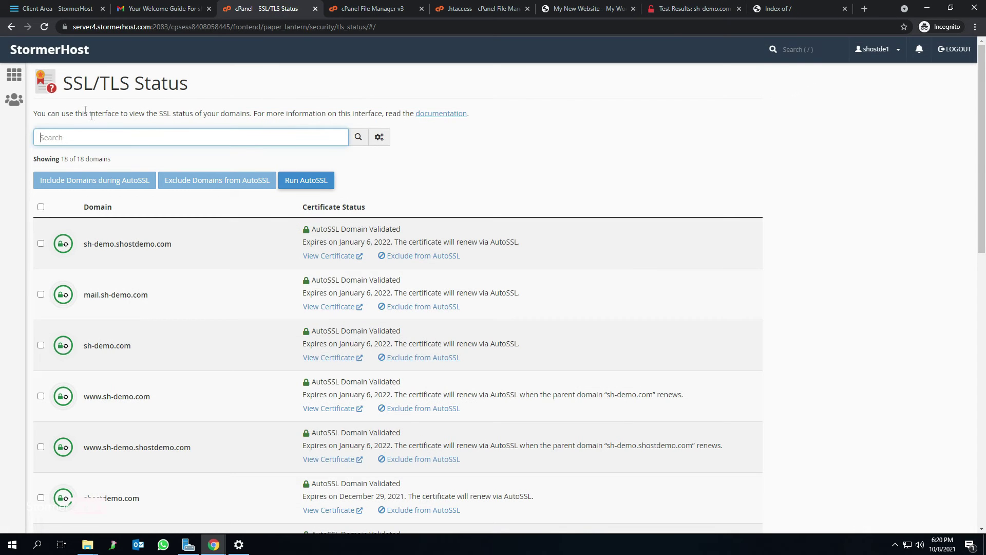
Open public_html/sh-demo.com/.htaccess from File Manager in the code editor
left_click(16, 77)
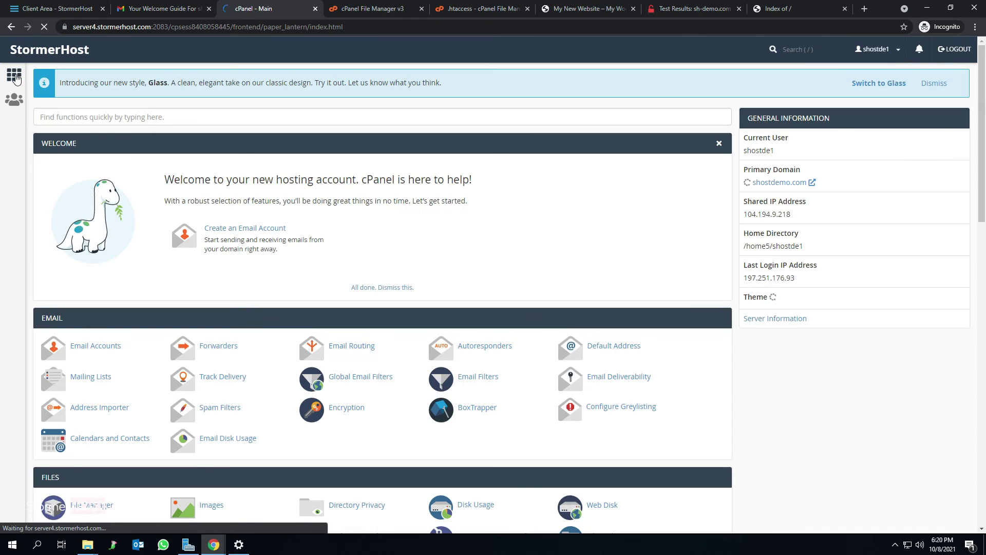
scroll(102, 310, "down", 3)
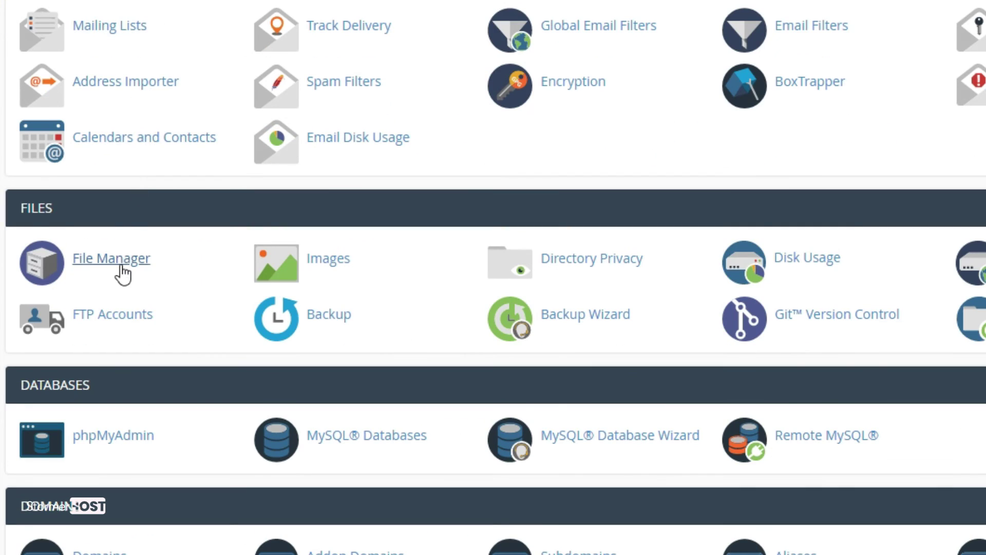
left_click(95, 505)
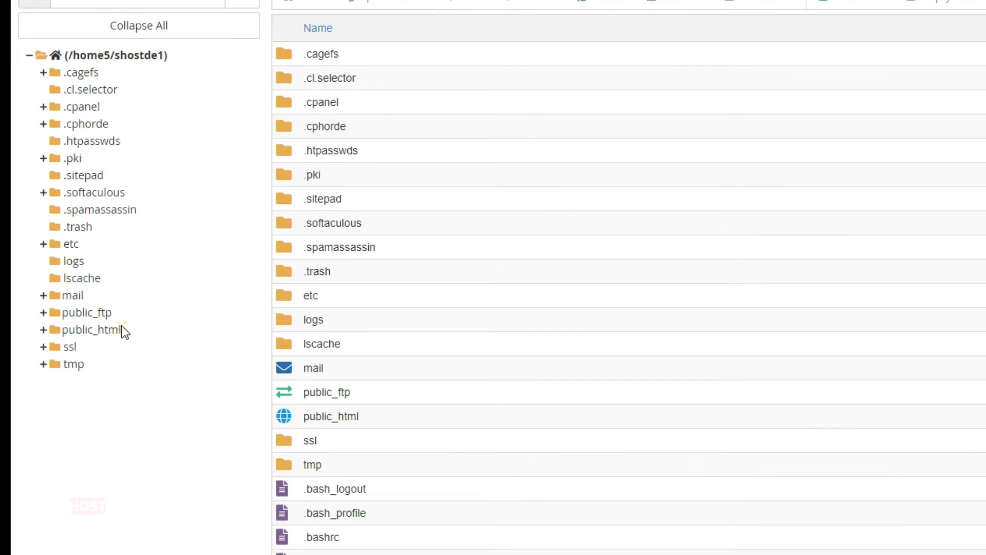
left_click(74, 312)
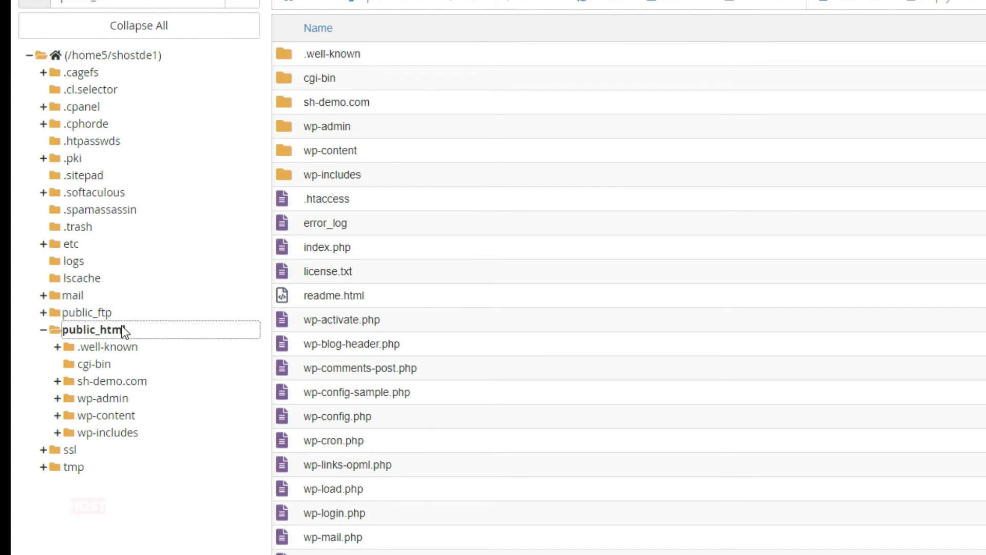
left_click(430, 104)
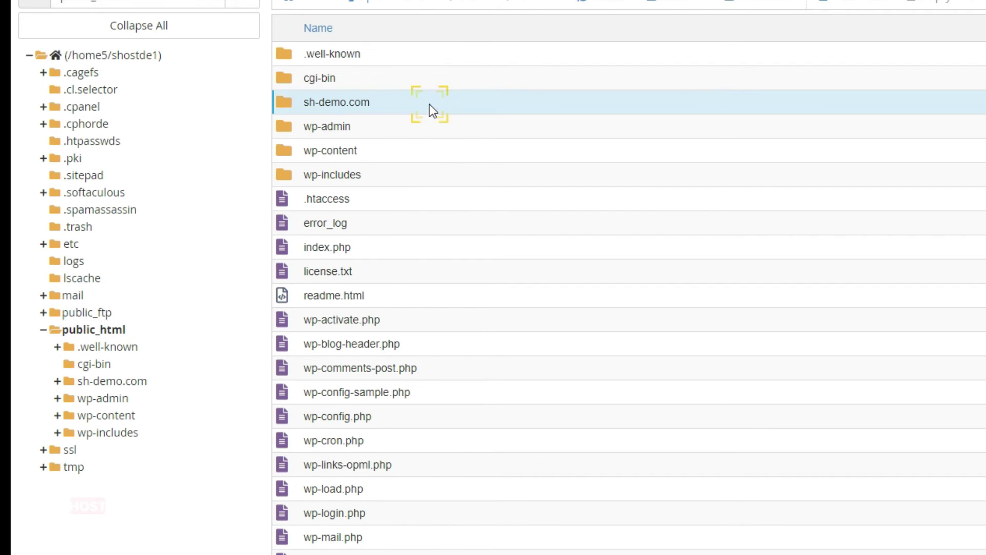
double_click(449, 104)
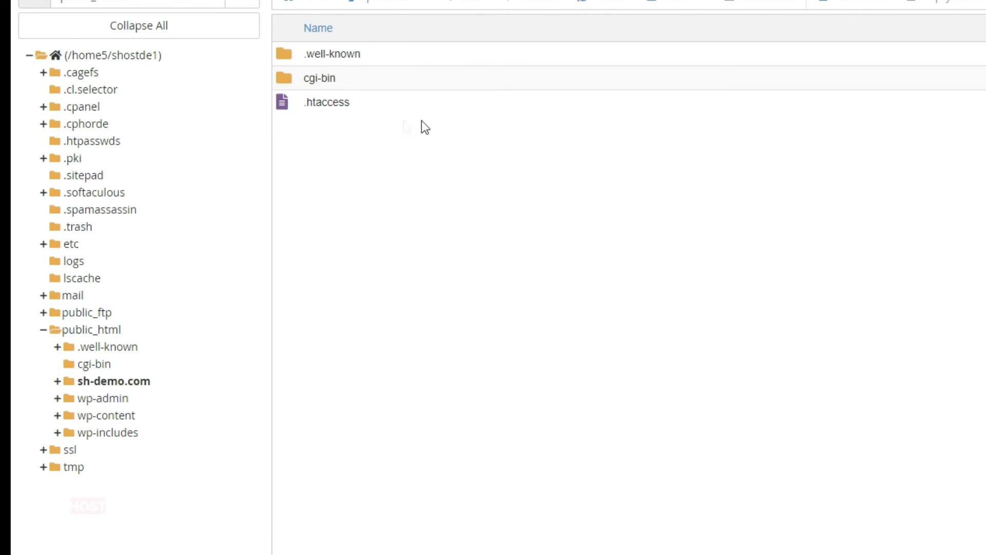
left_click(368, 103)
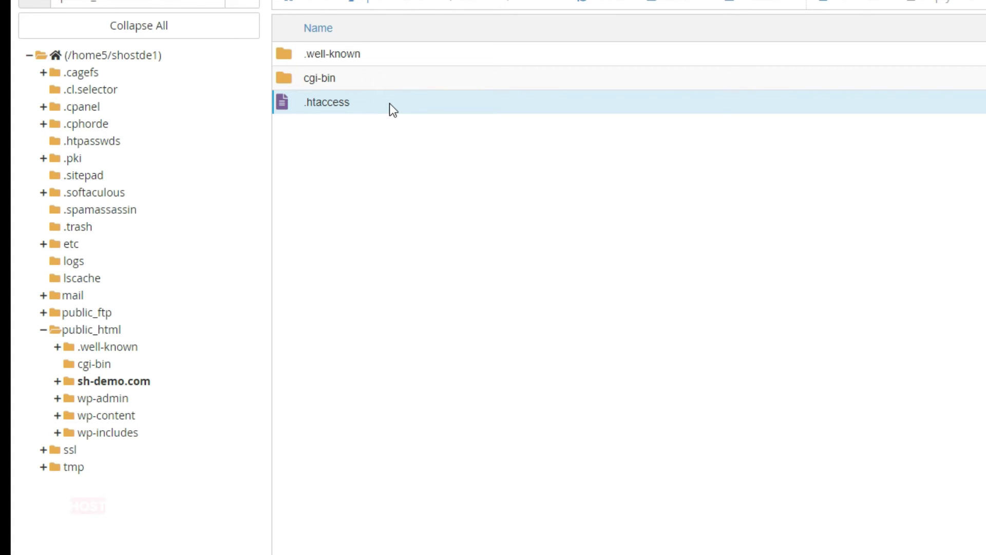
right_click(389, 104)
left_click(443, 167)
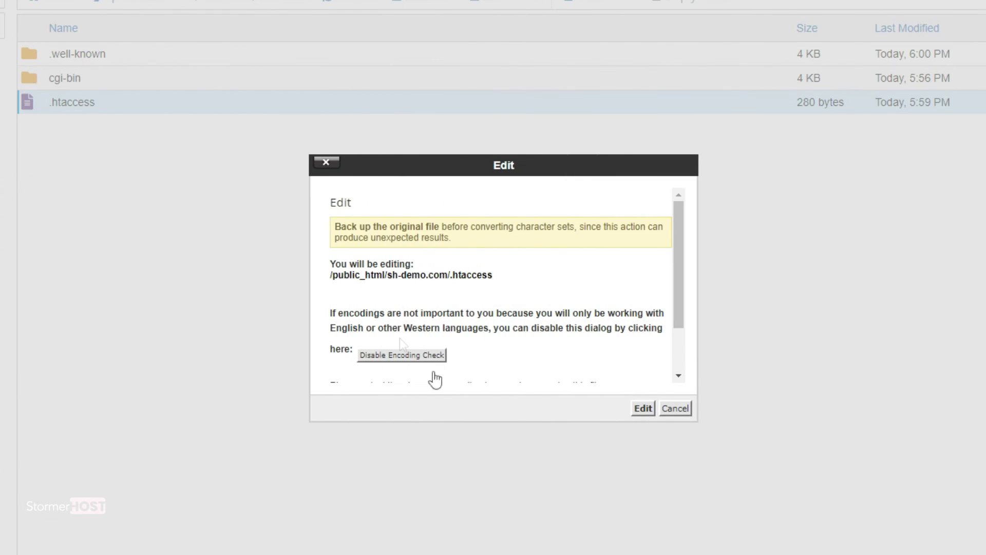
left_click(640, 413)
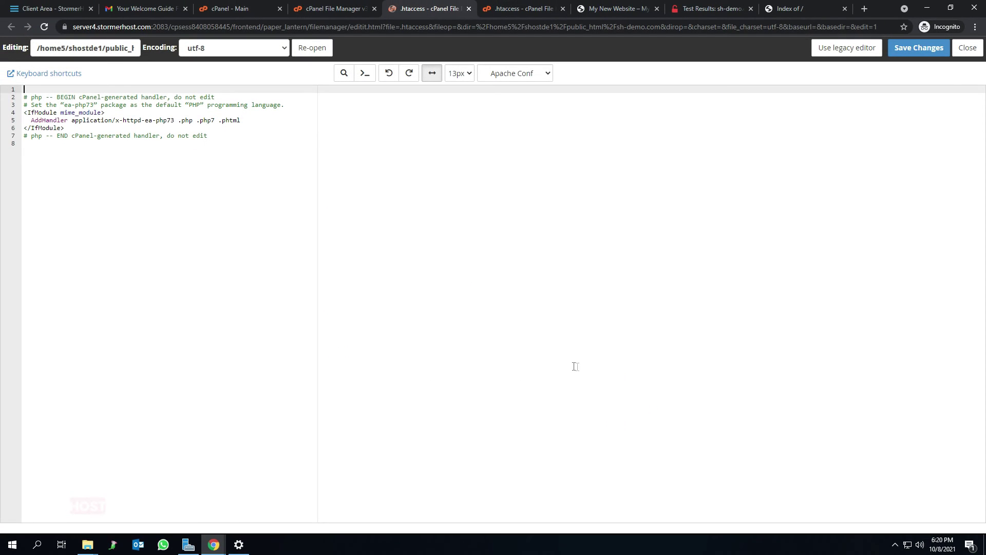
Paste the four HTTPS rewrite rules at line 1 of .htaccess and save the changes
right_click(42, 88)
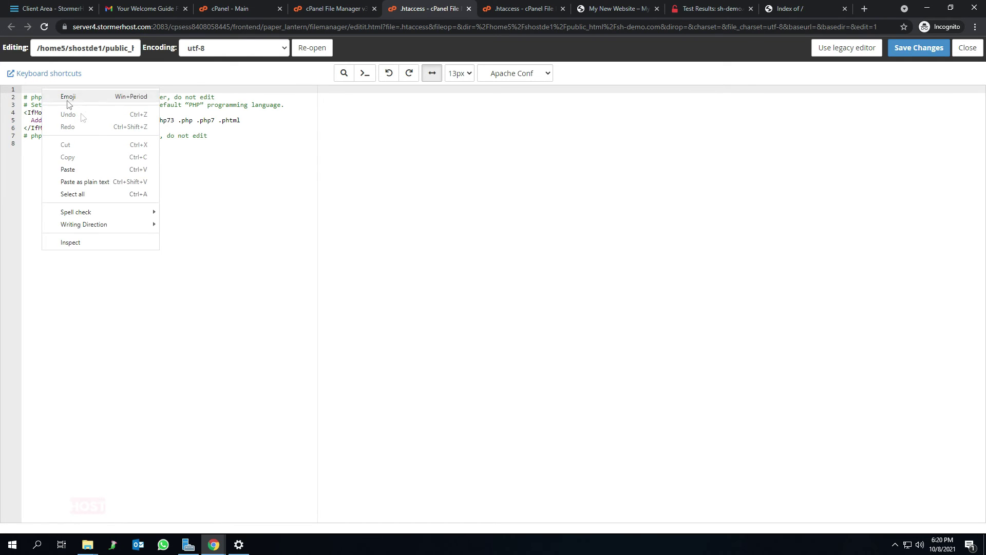
left_click(89, 171)
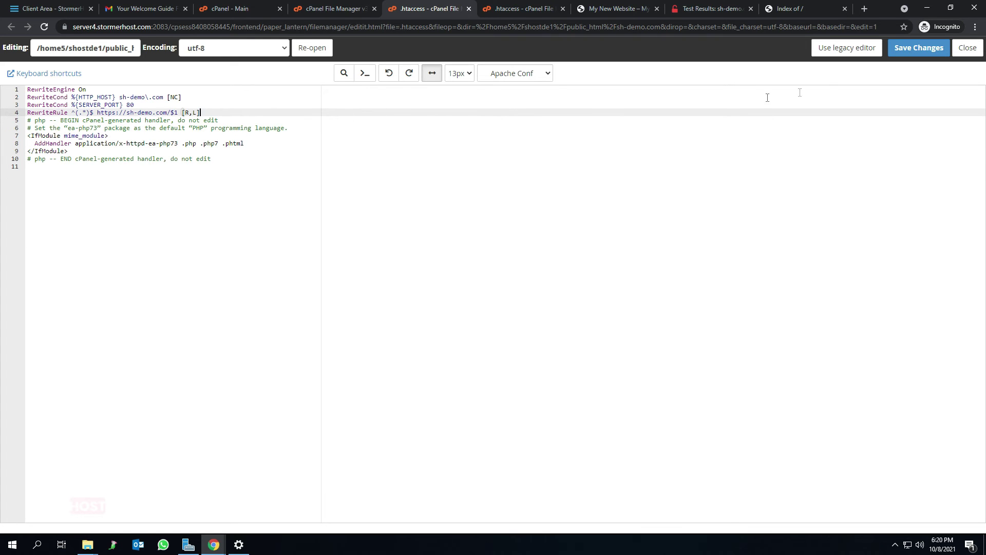
left_click(908, 51)
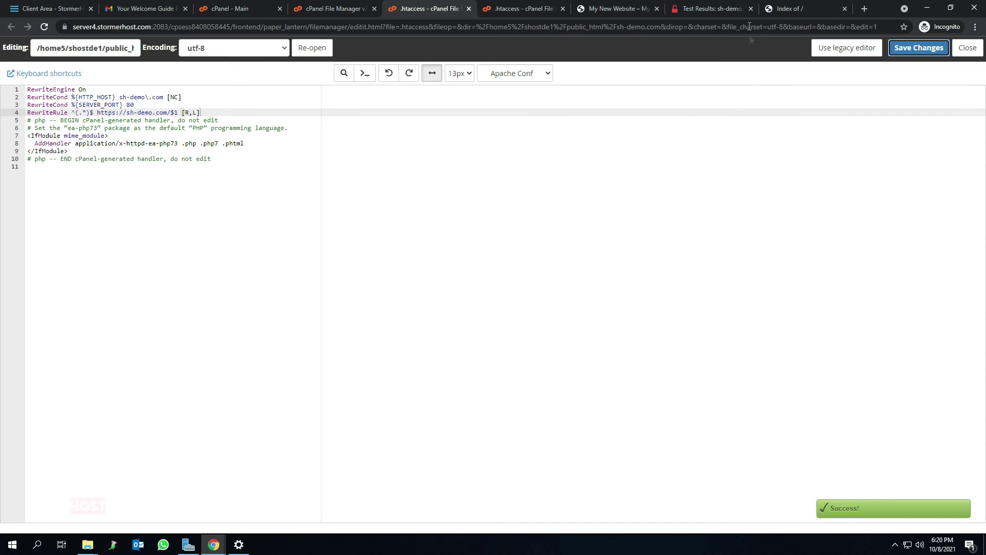
left_click(693, 9)
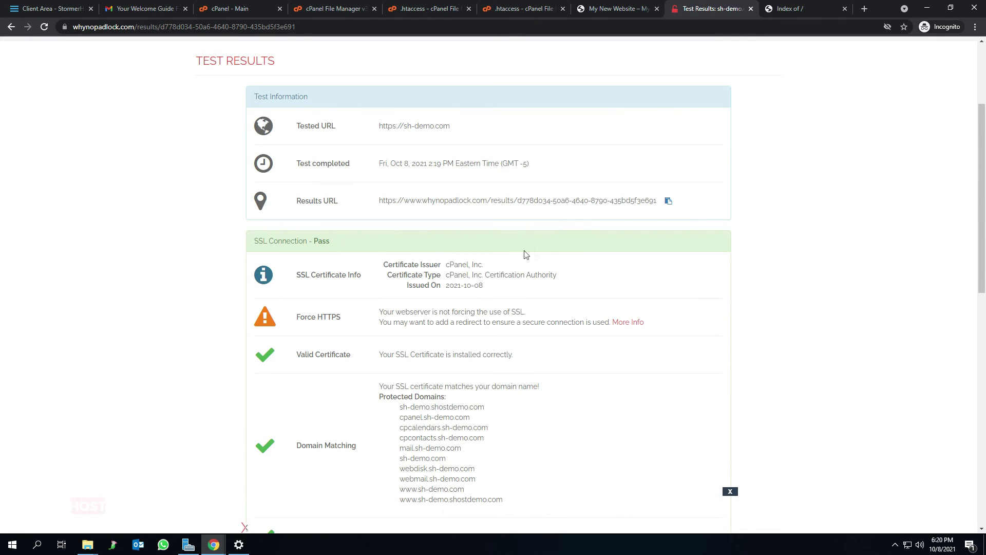
Solve the reCAPTCHA and re-test sh-demo.com, confirming the Force HTTPS check now passes
scroll(390, 323, "down", 4)
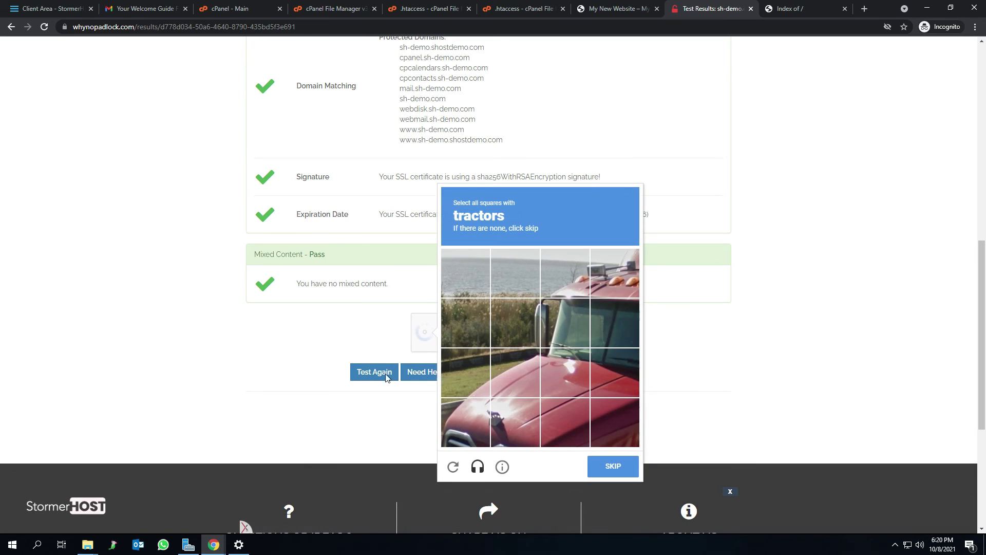
left_click(574, 321)
left_click(615, 322)
left_click(614, 372)
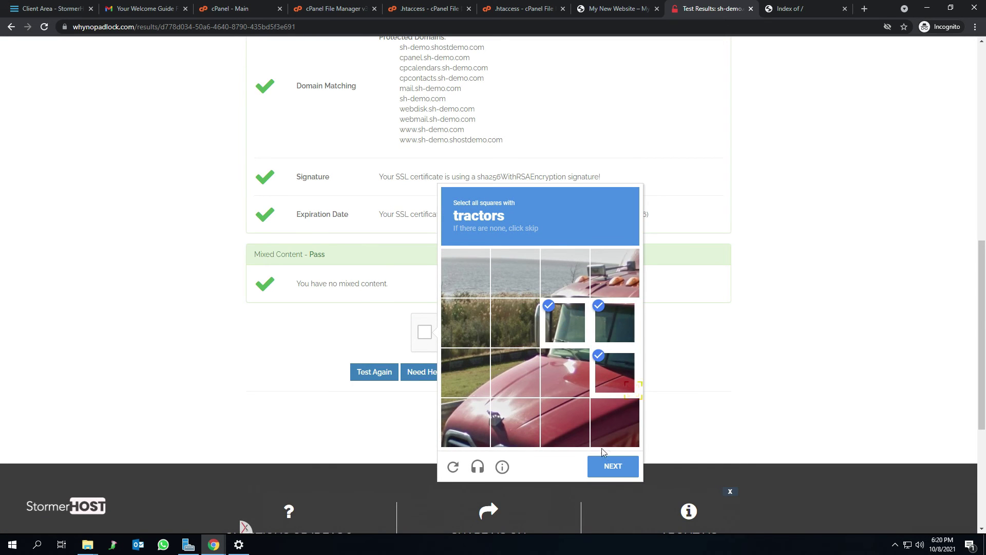
left_click(627, 431)
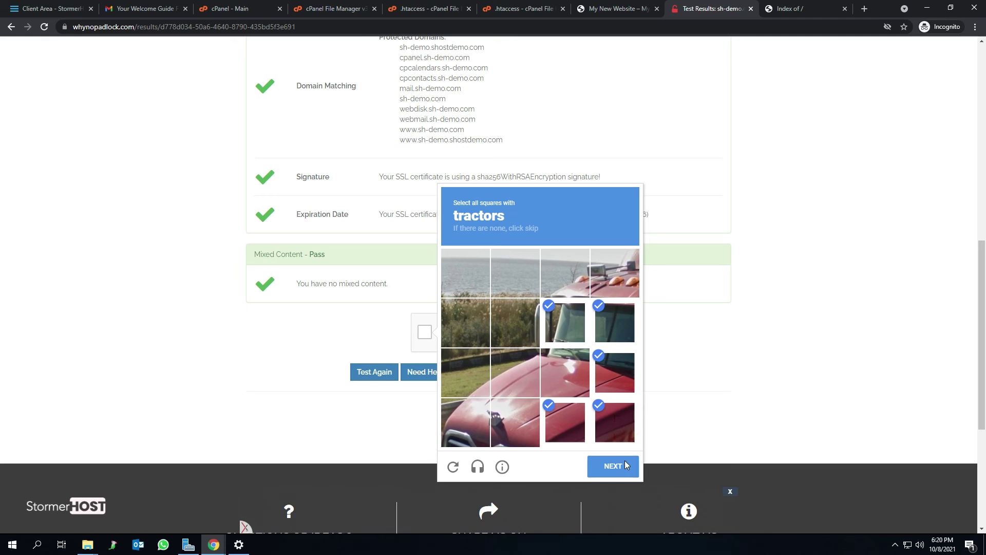
left_click(622, 464)
left_click(529, 340)
left_click(566, 343)
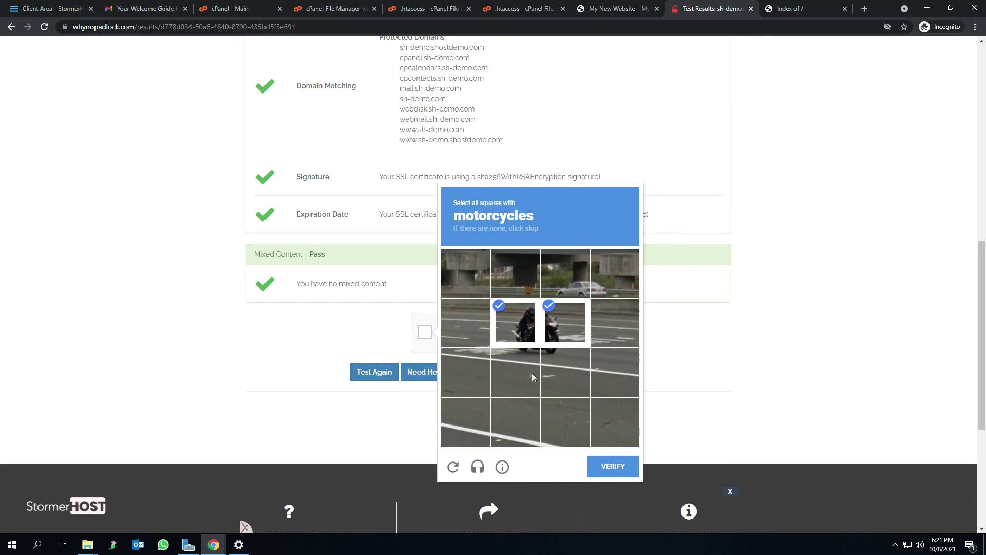
left_click(634, 471)
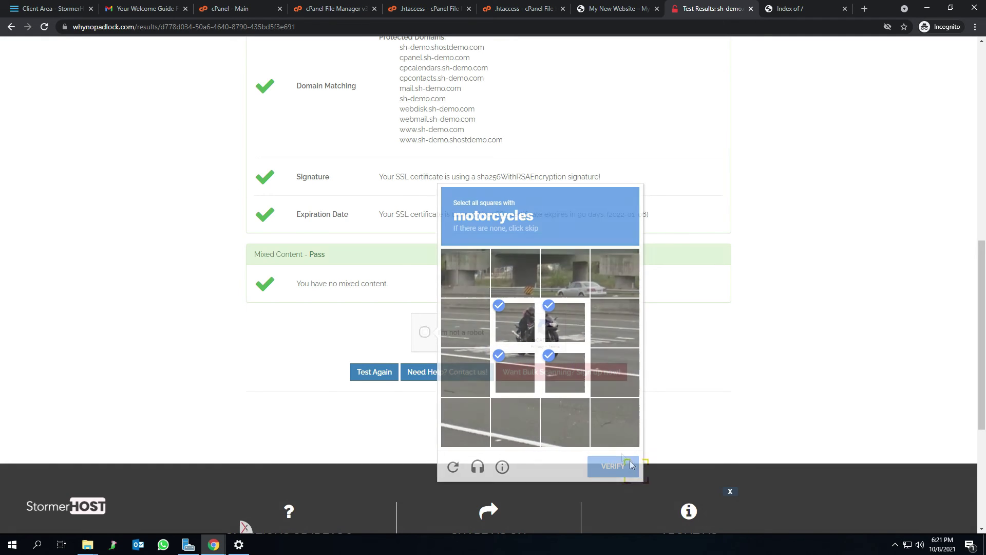
left_click(372, 374)
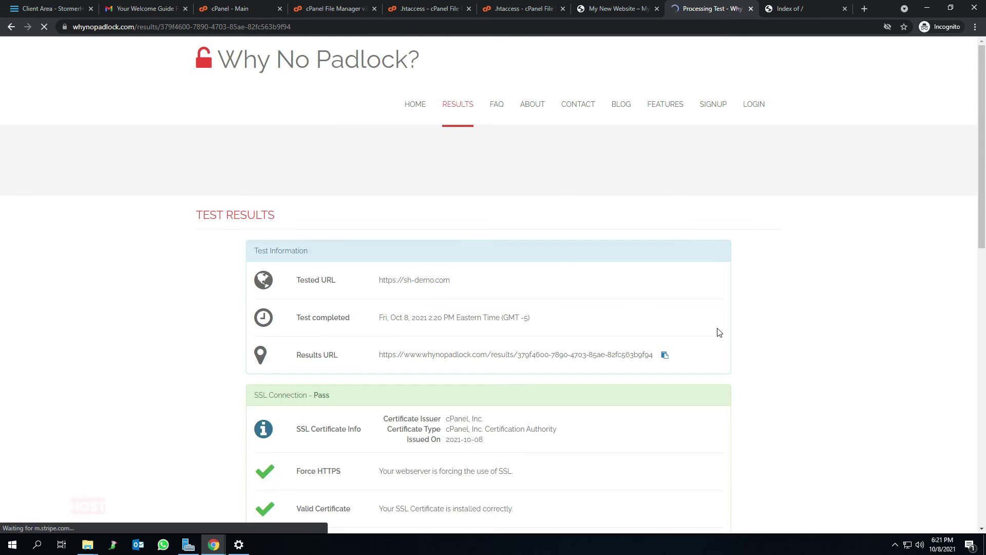
scroll(668, 328, "down", 4)
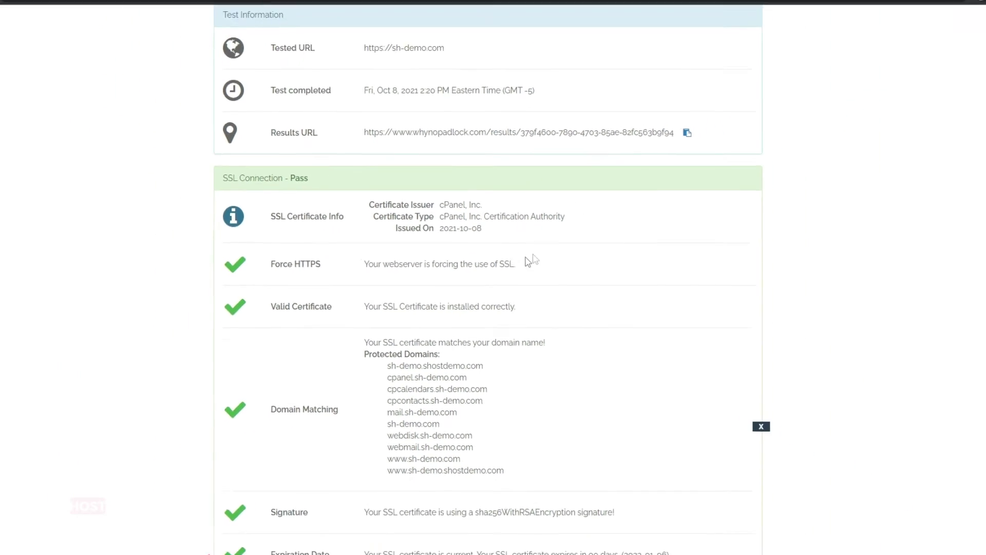
scroll(562, 251, "down", 4)
scroll(562, 251, "up", 2)
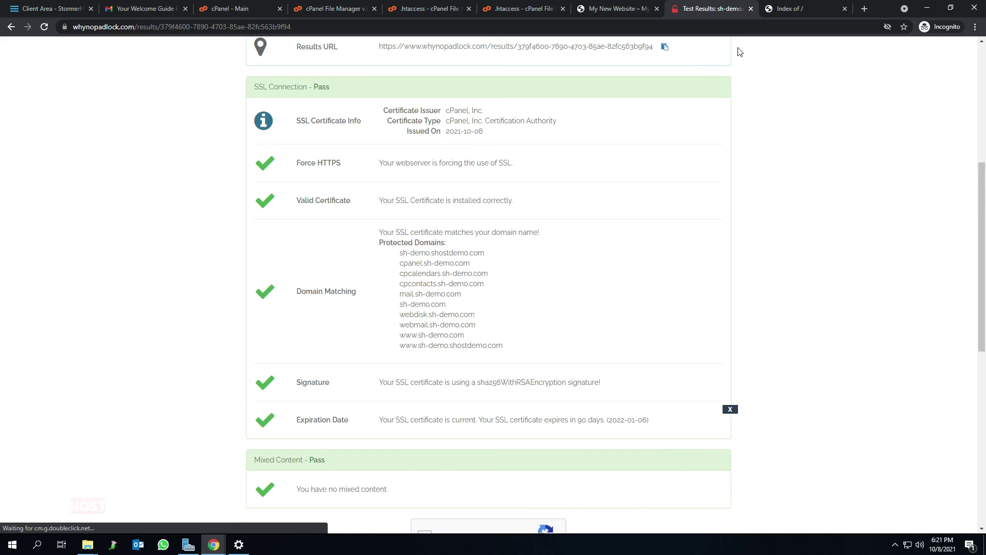
Reload sh-demo.com and confirm it loads securely over HTTPS with a valid certificate
left_click(804, 7)
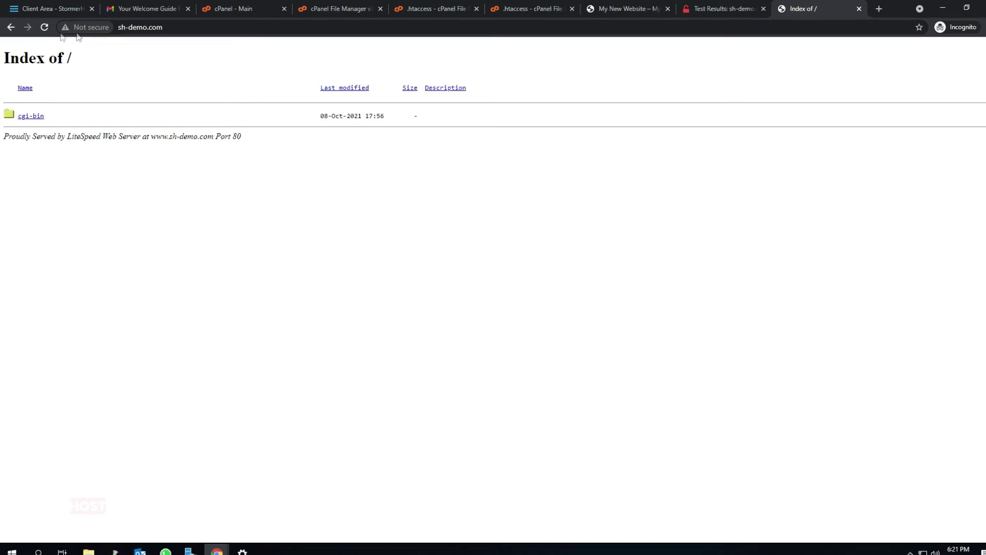
left_click(44, 27)
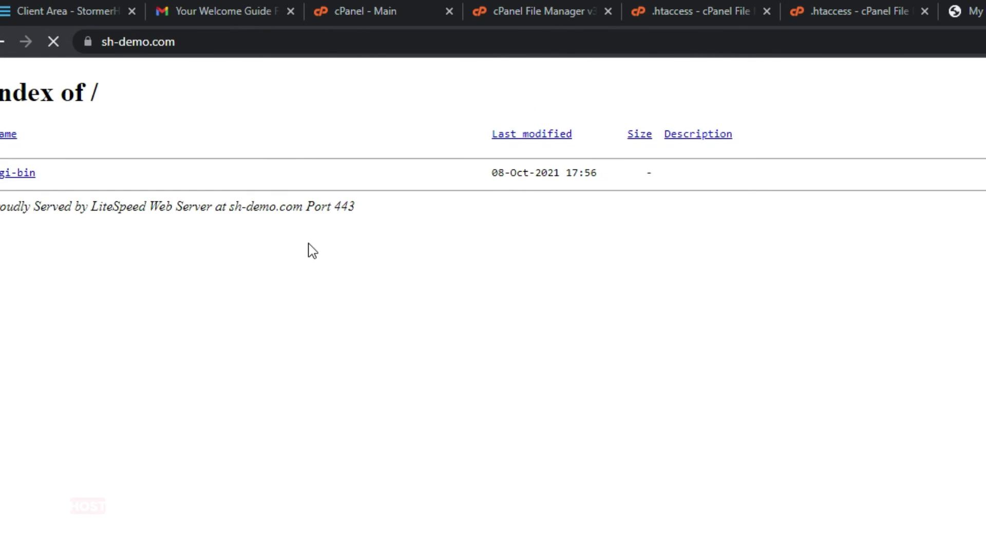
left_click(87, 42)
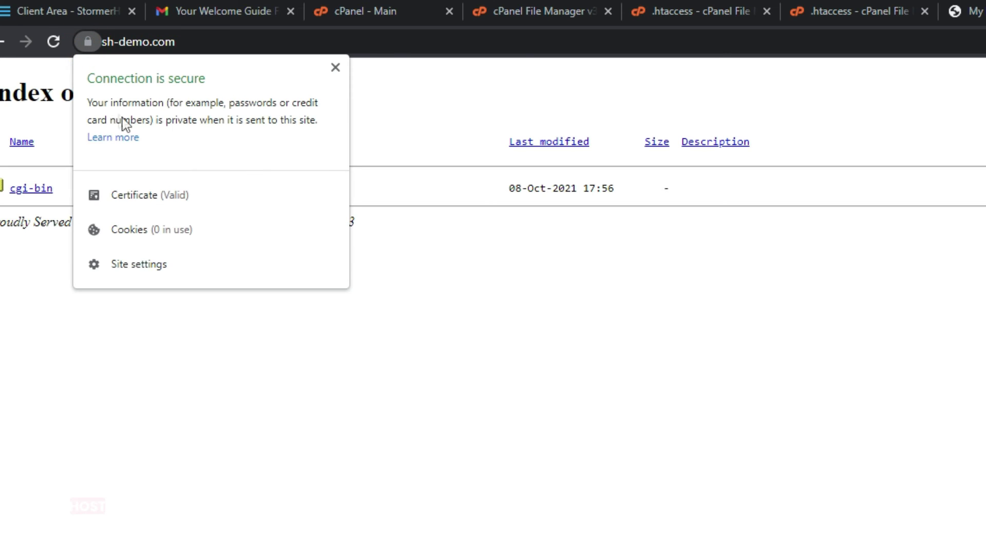